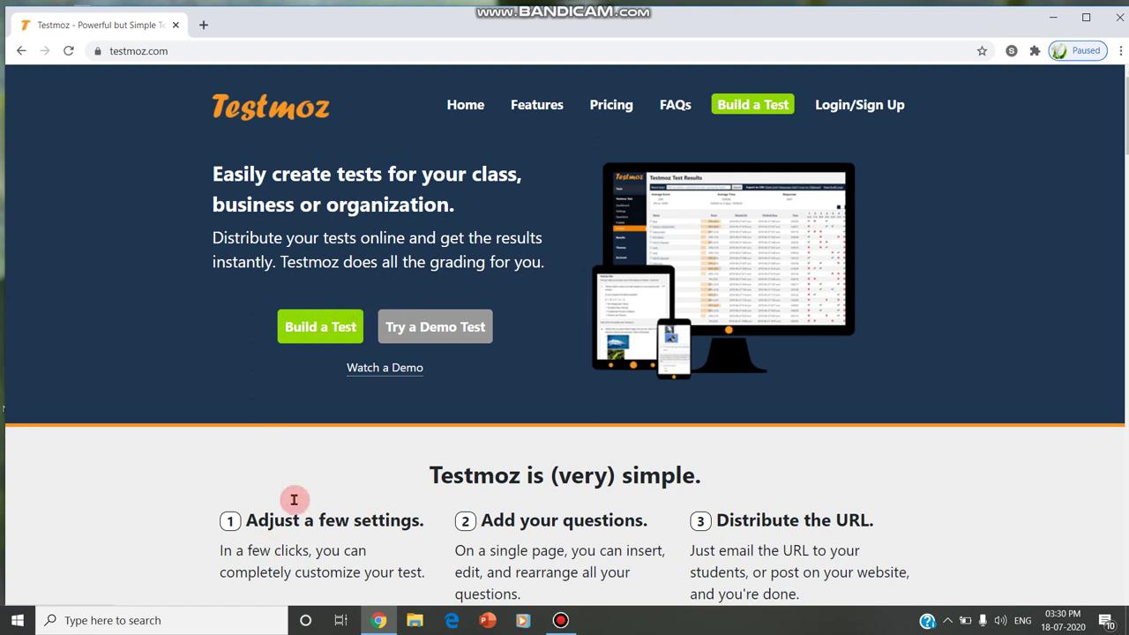
Open Testmoz's Build a Test form from the home page to start a free test
{"action": "left_click", "coordinate": [316, 333]}
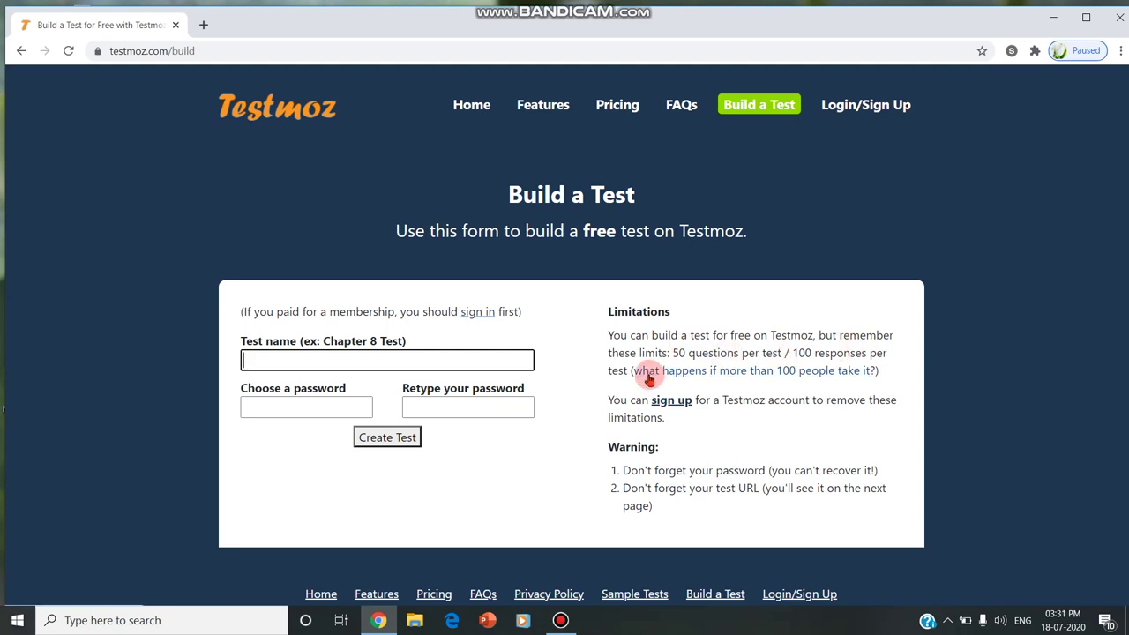
Name the new test 'testdemoo' and enter its password in the first password field
{"action": "left_click", "coordinate": [345, 358]}
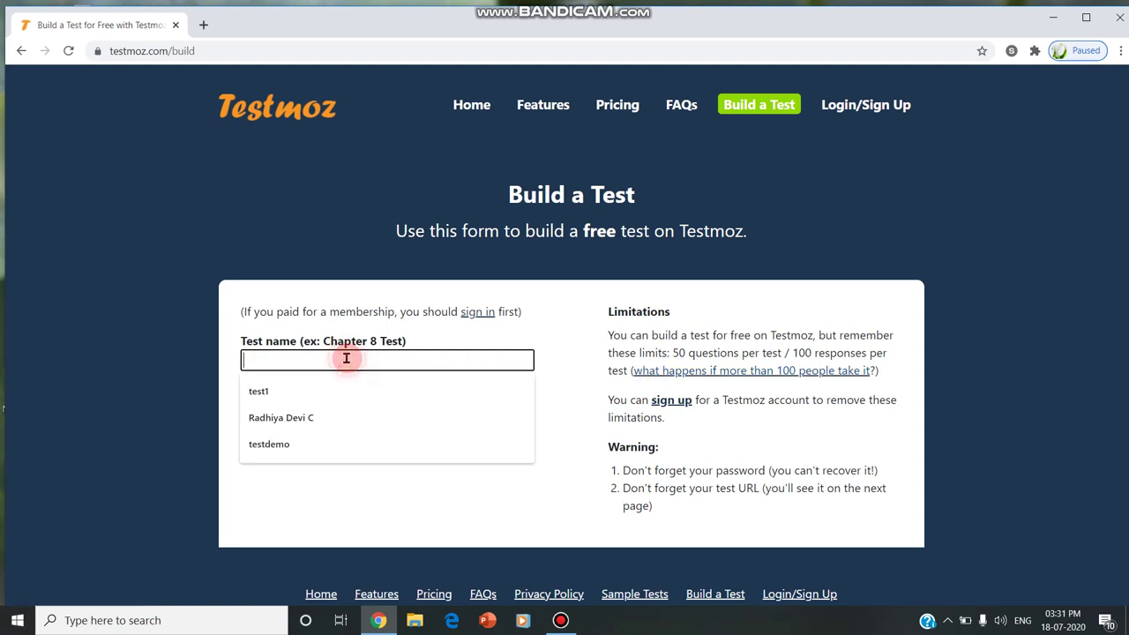
{"action": "type", "text": "tes"}
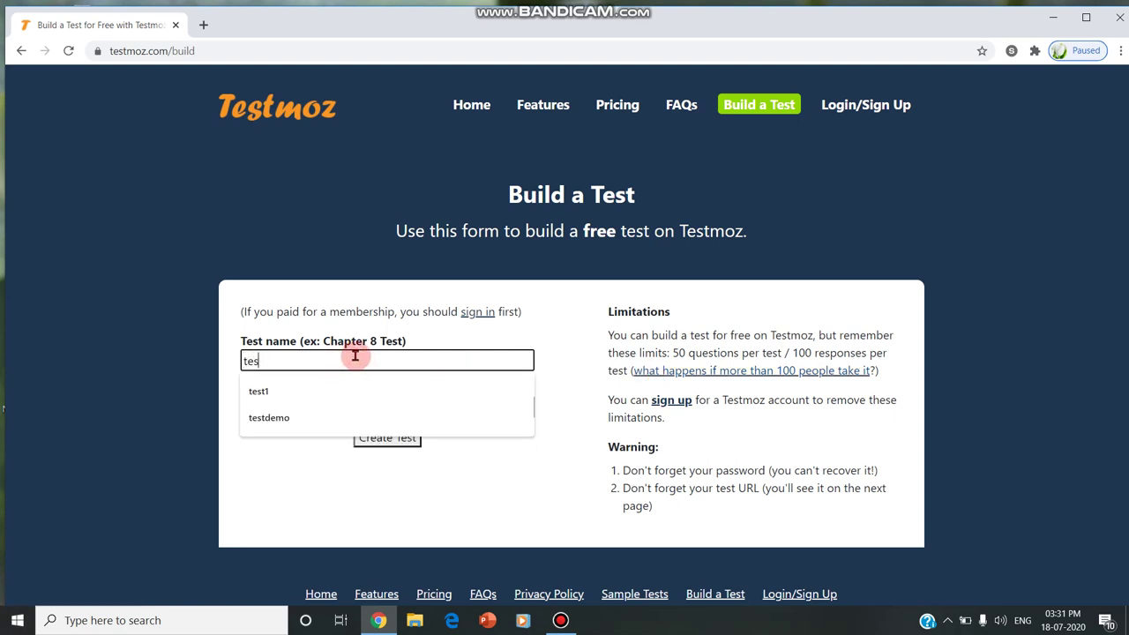
{"action": "type", "text": "tdemo"}
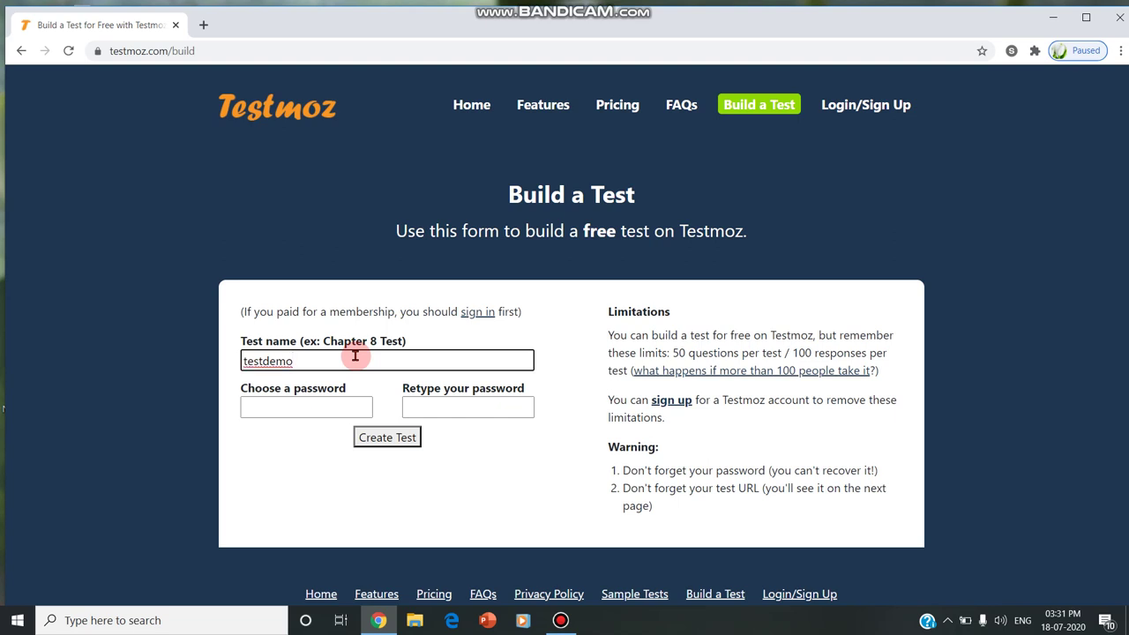
{"action": "type", "text": "p"}
{"action": "key", "text": "BackSpace"}
{"action": "type", "text": "o"}
{"action": "left_click", "coordinate": [320, 397]}
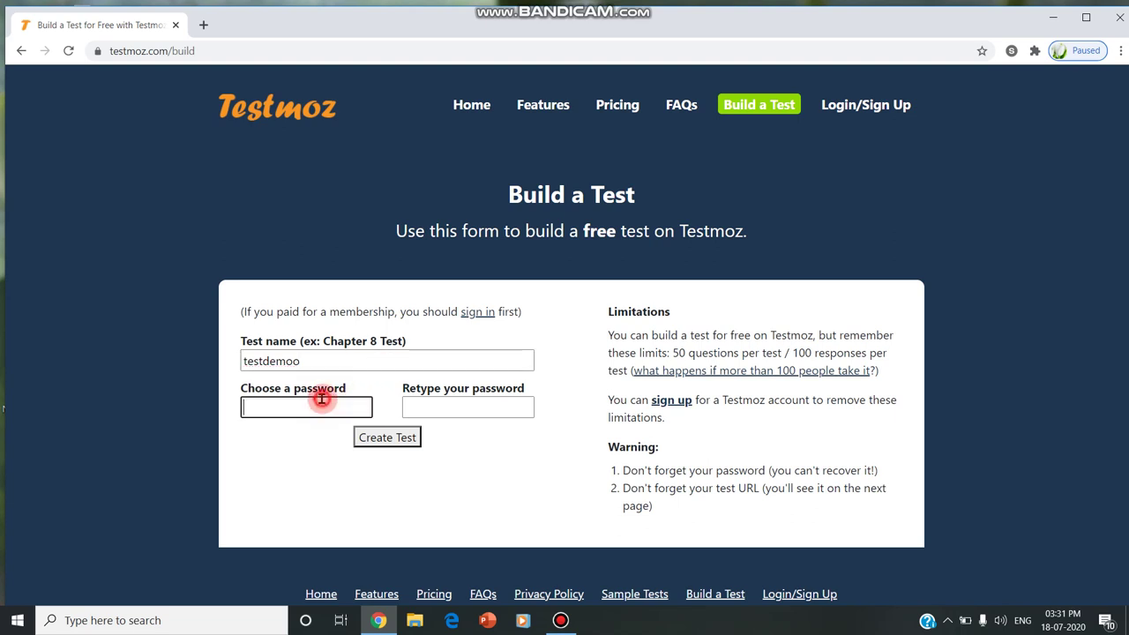
{"action": "type", "text": "123456789"}
{"action": "left_click", "coordinate": [462, 411]}
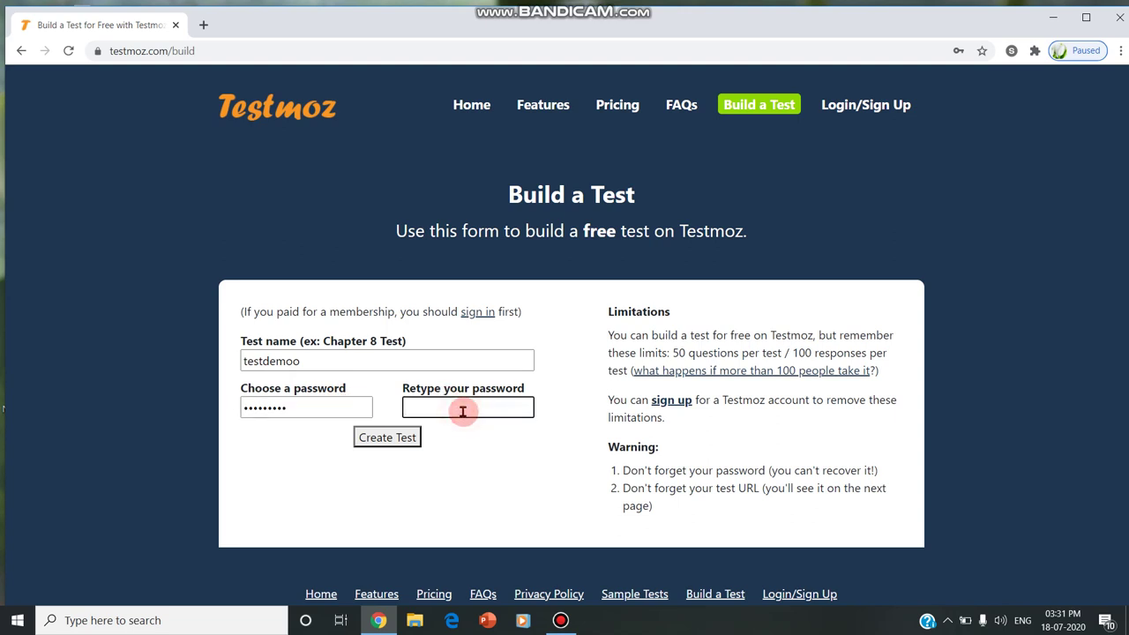
{"action": "type", "text": "123456789"}
Create the testdemoo test, reload its dashboard, and open its Basic Settings page
{"action": "left_click", "coordinate": [374, 443]}
{"action": "left_click", "coordinate": [376, 442]}
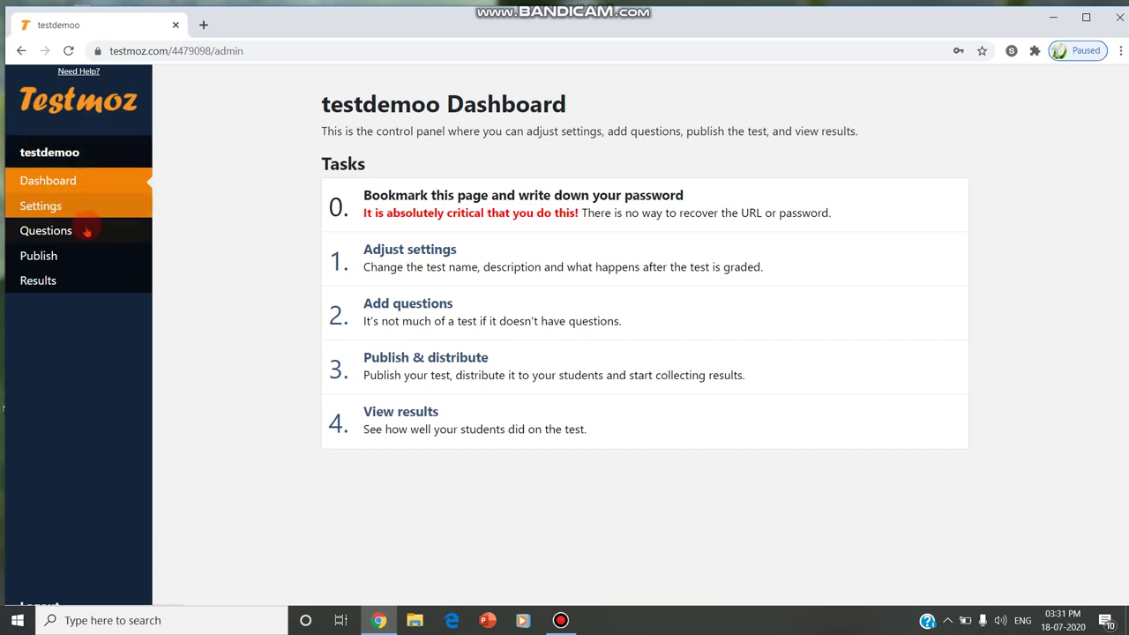
{"action": "left_click", "coordinate": [86, 182]}
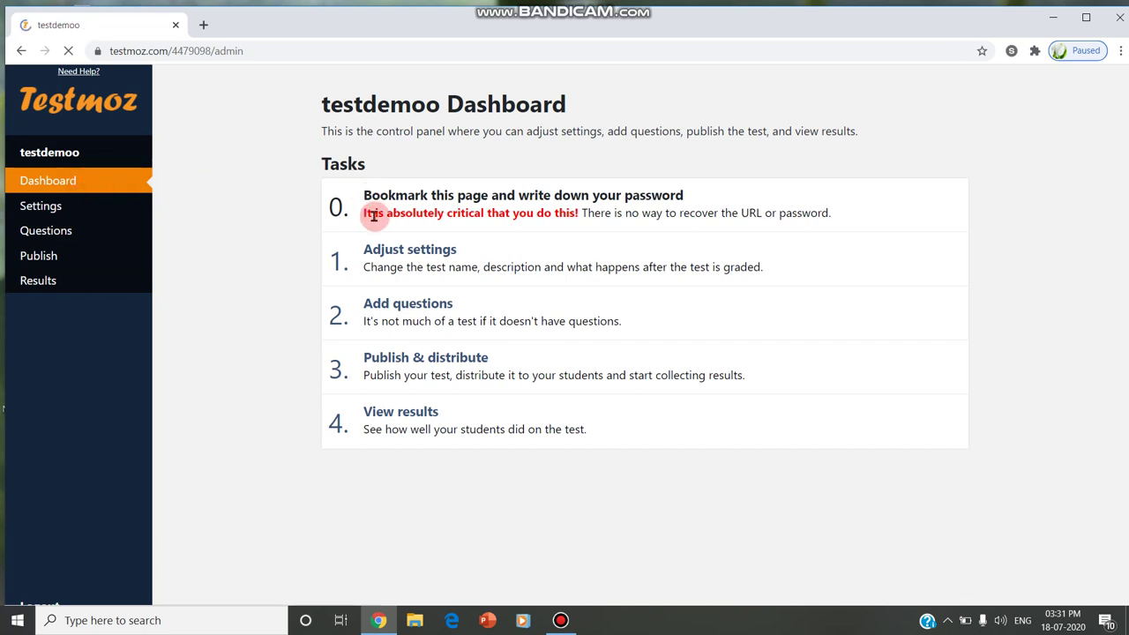
{"action": "left_click", "coordinate": [444, 254]}
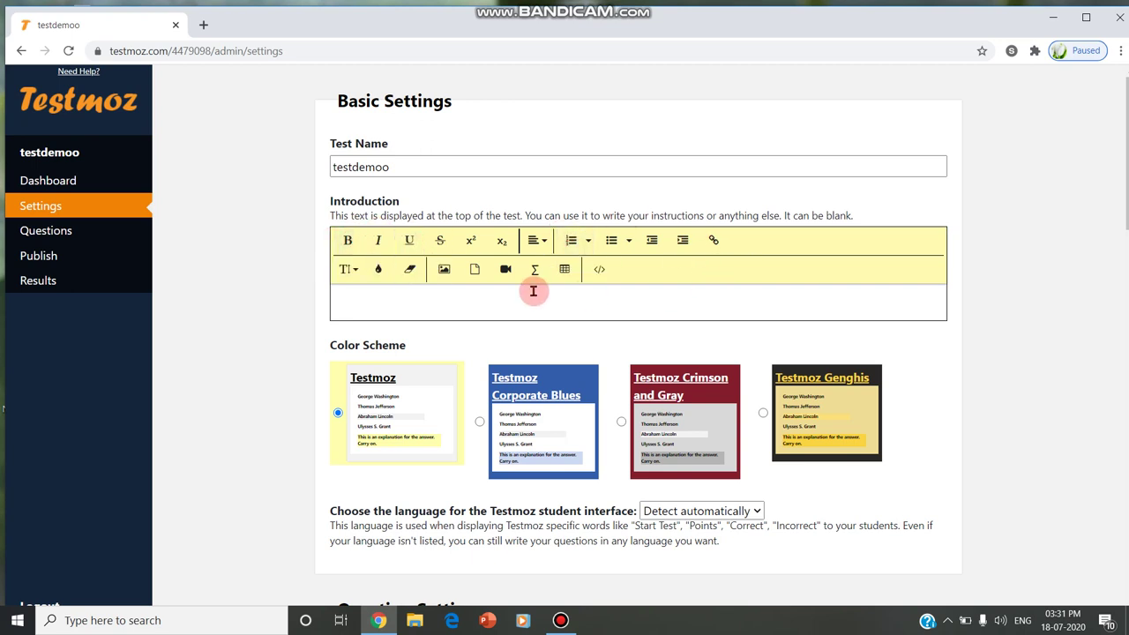
Apply the Crimson and Gray colour scheme, leaving question order and page layout unchanged
{"action": "scroll", "coordinate": [534, 290], "scroll_direction": "down", "scroll_amount": 2}
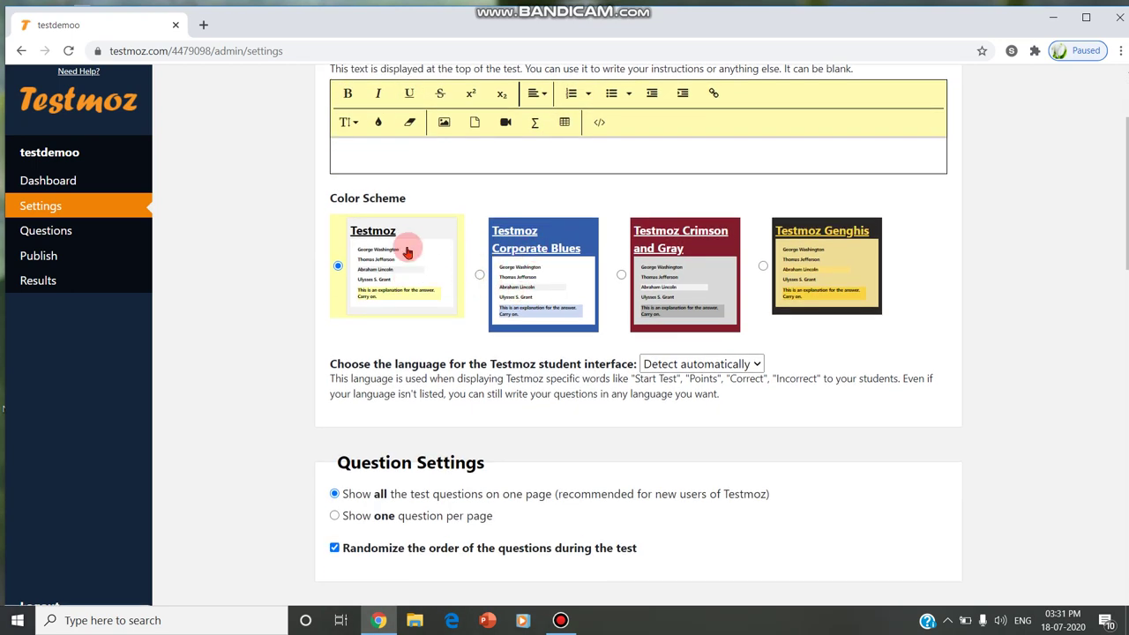
{"action": "left_click", "coordinate": [536, 250]}
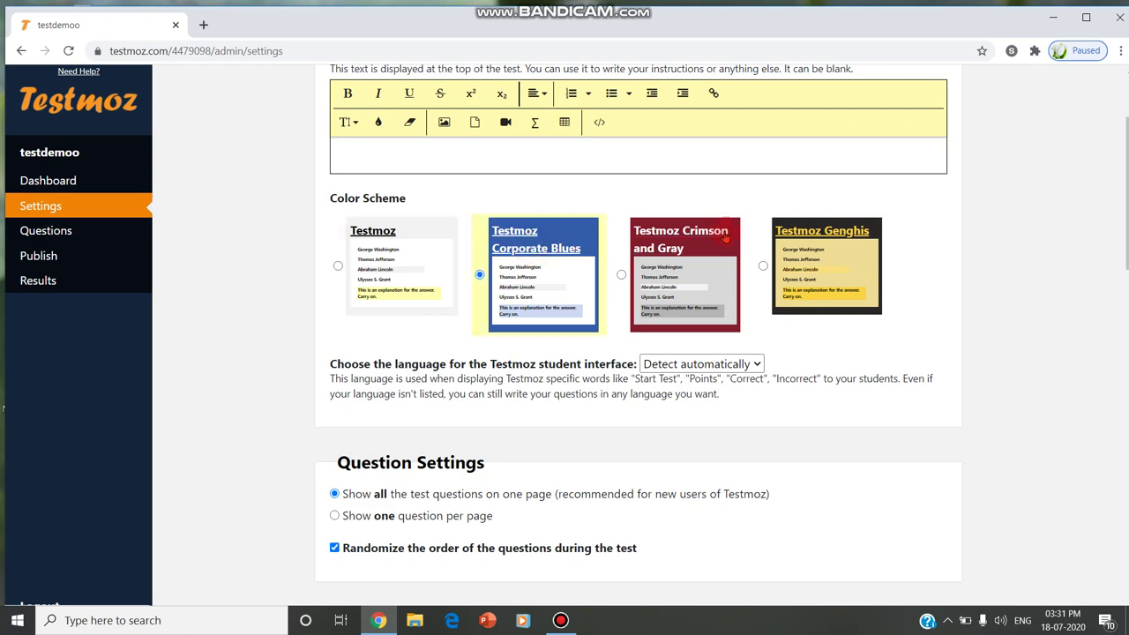
{"action": "left_click", "coordinate": [668, 254]}
{"action": "scroll", "coordinate": [578, 369], "scroll_direction": "down", "scroll_amount": 3}
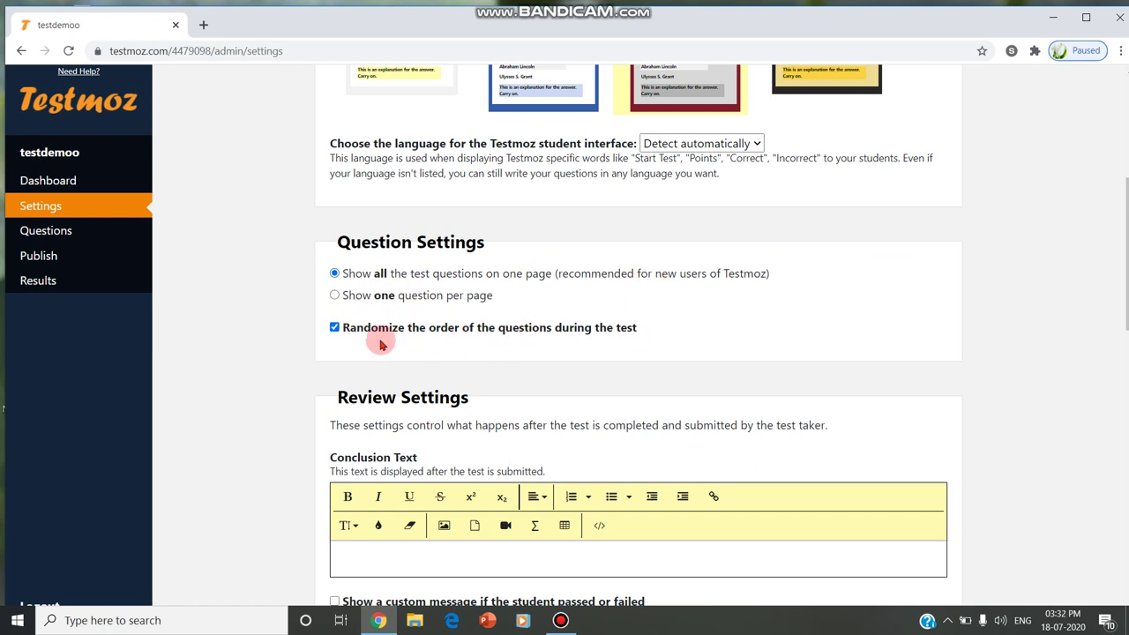
{"action": "left_click", "coordinate": [336, 327]}
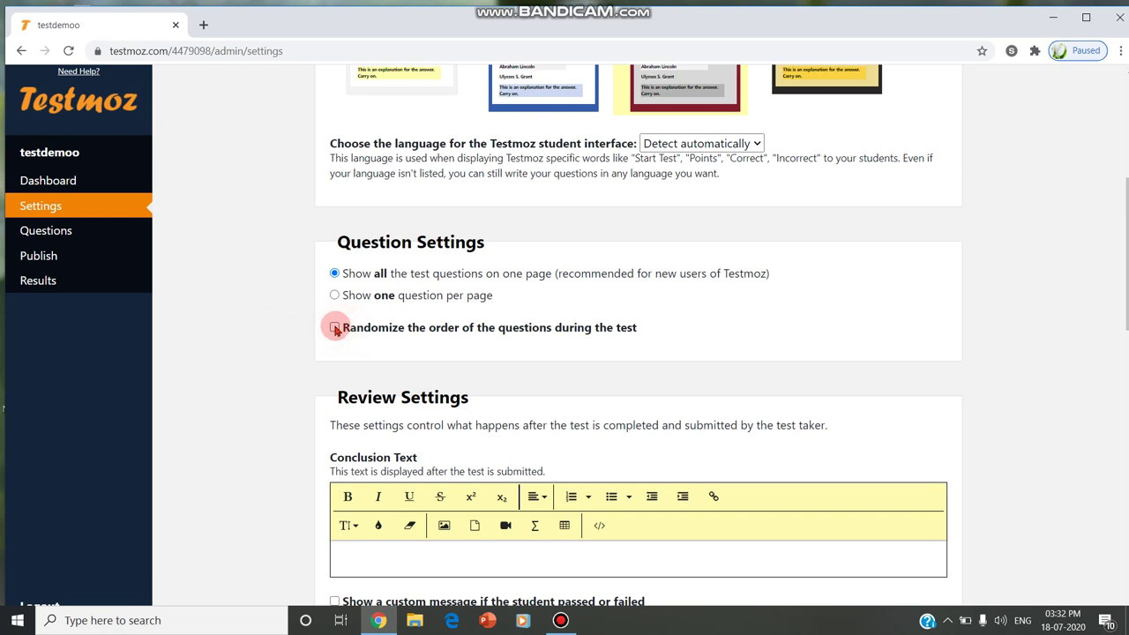
{"action": "left_click", "coordinate": [336, 327]}
{"action": "left_click", "coordinate": [336, 296]}
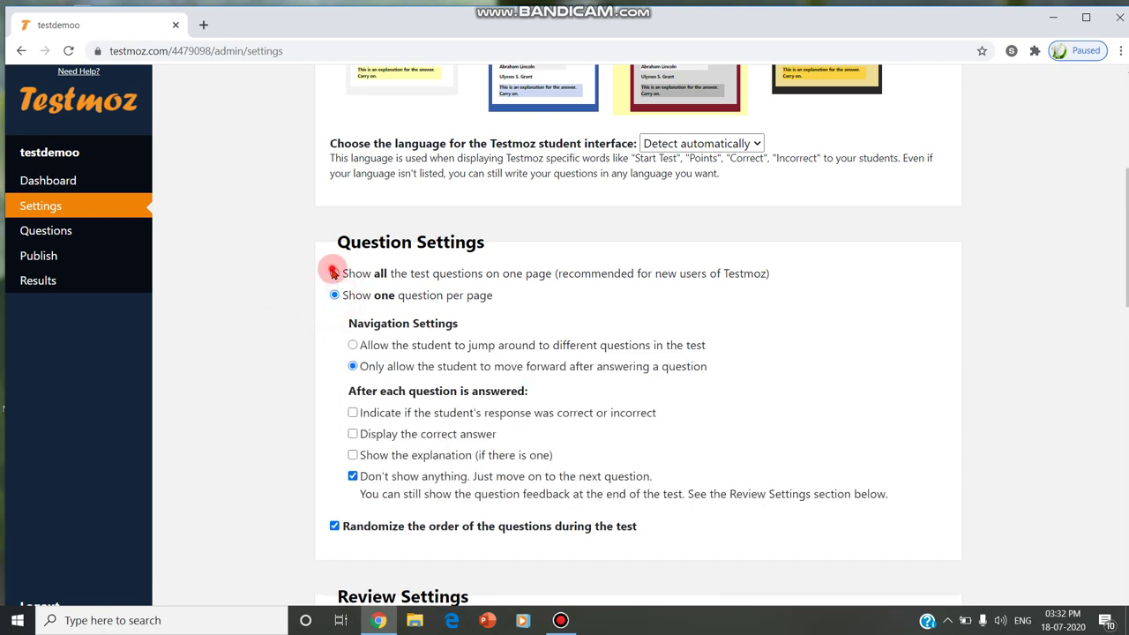
{"action": "left_click", "coordinate": [335, 274]}
{"action": "scroll", "coordinate": [385, 331], "scroll_direction": "down", "scroll_amount": 3}
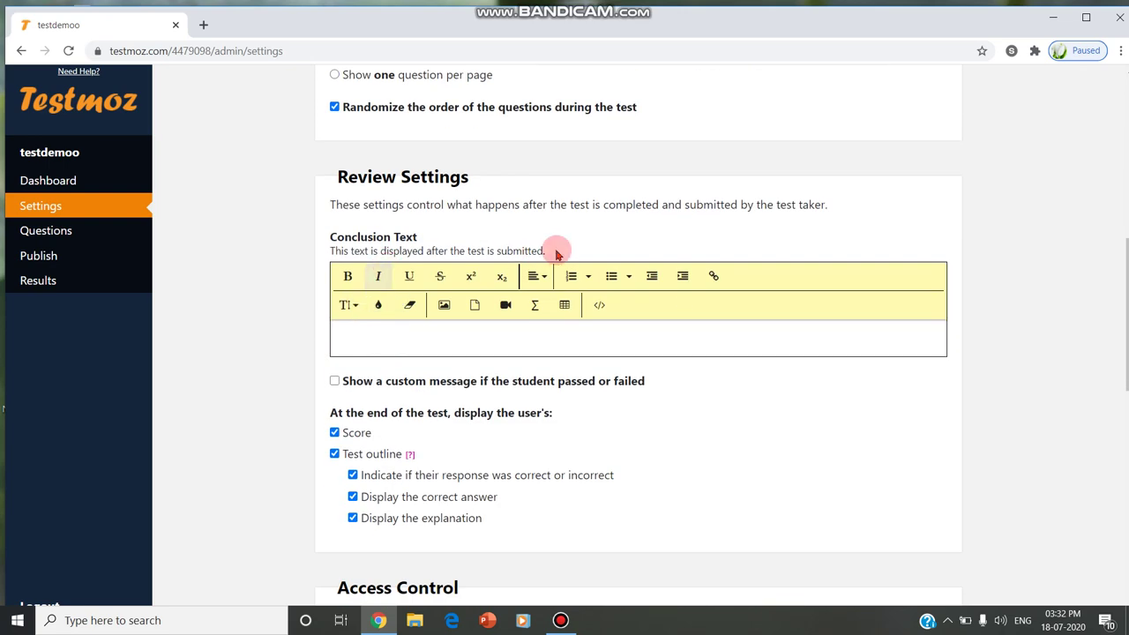
Enable pass/fail messages with a 40% passing score, 'congrats' and 'try next time'
{"action": "left_click", "coordinate": [335, 381]}
{"action": "scroll", "coordinate": [419, 397], "scroll_direction": "down", "scroll_amount": 1}
{"action": "scroll", "coordinate": [422, 394], "scroll_direction": "down", "scroll_amount": 1}
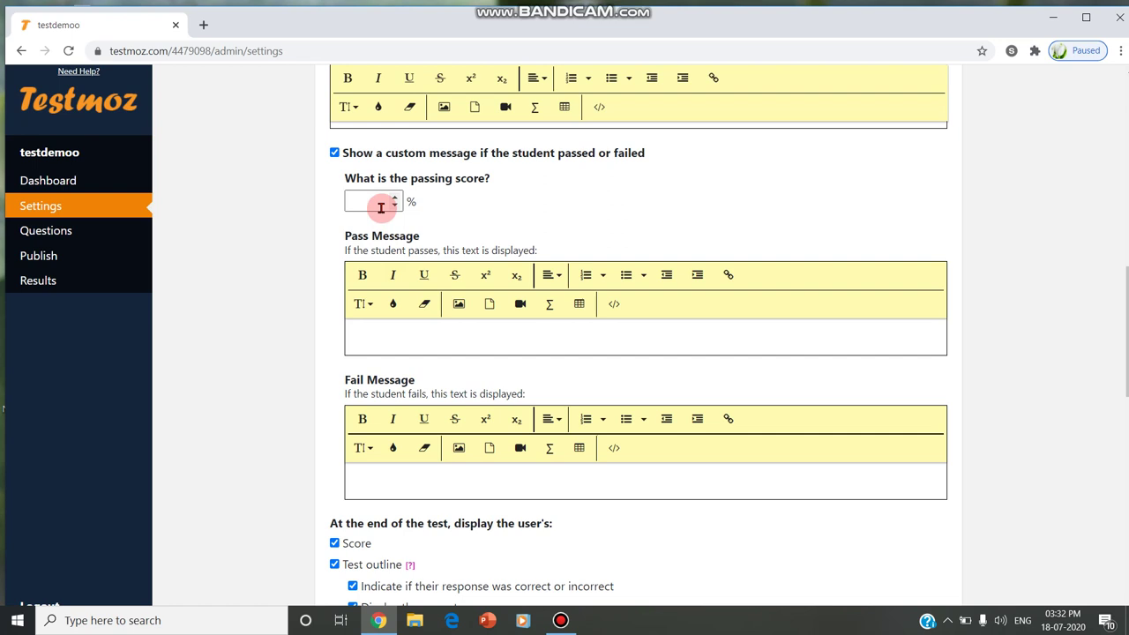
{"action": "left_click", "coordinate": [381, 205]}
{"action": "type", "text": "40"}
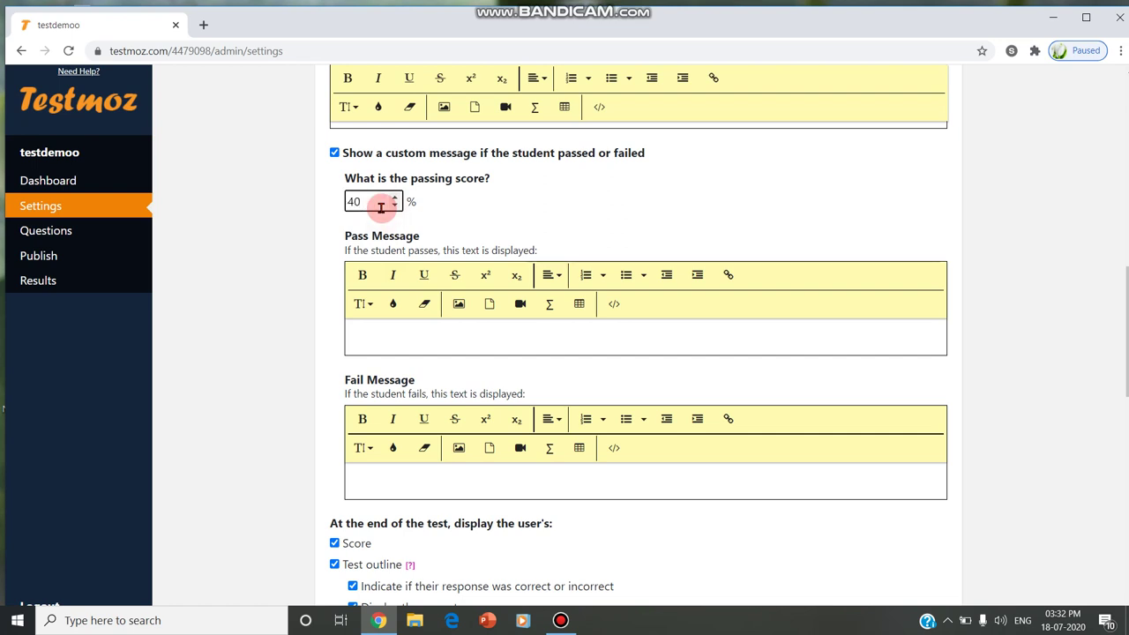
{"action": "left_click", "coordinate": [374, 331]}
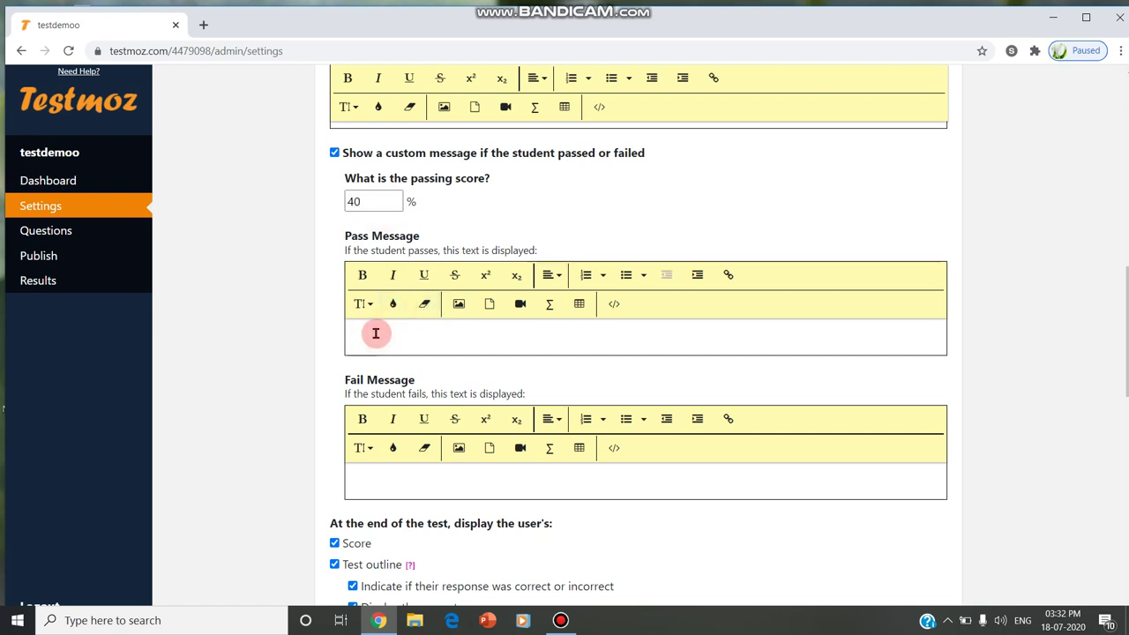
{"action": "type", "text": "cong"}
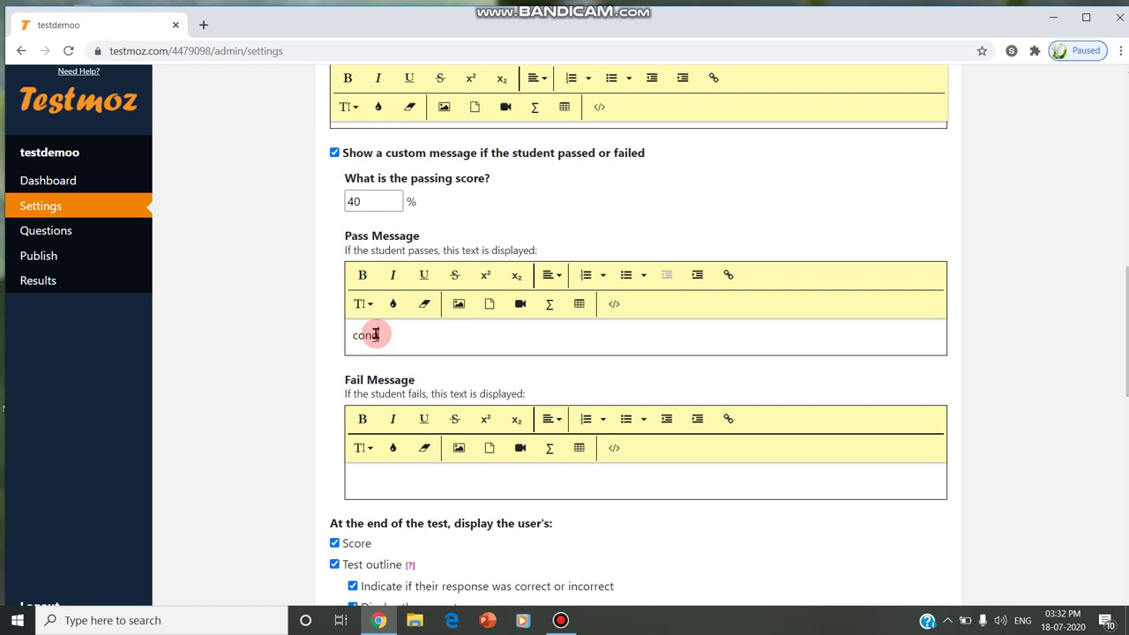
{"action": "type", "text": "rats"}
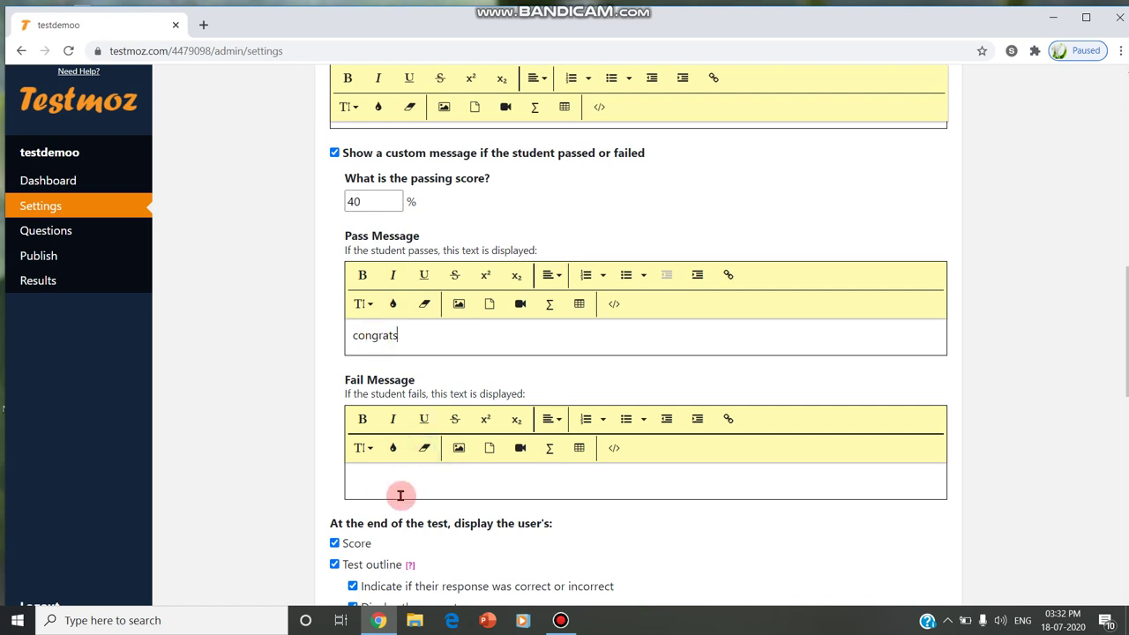
{"action": "left_click", "coordinate": [399, 491]}
{"action": "type", "text": "t"}
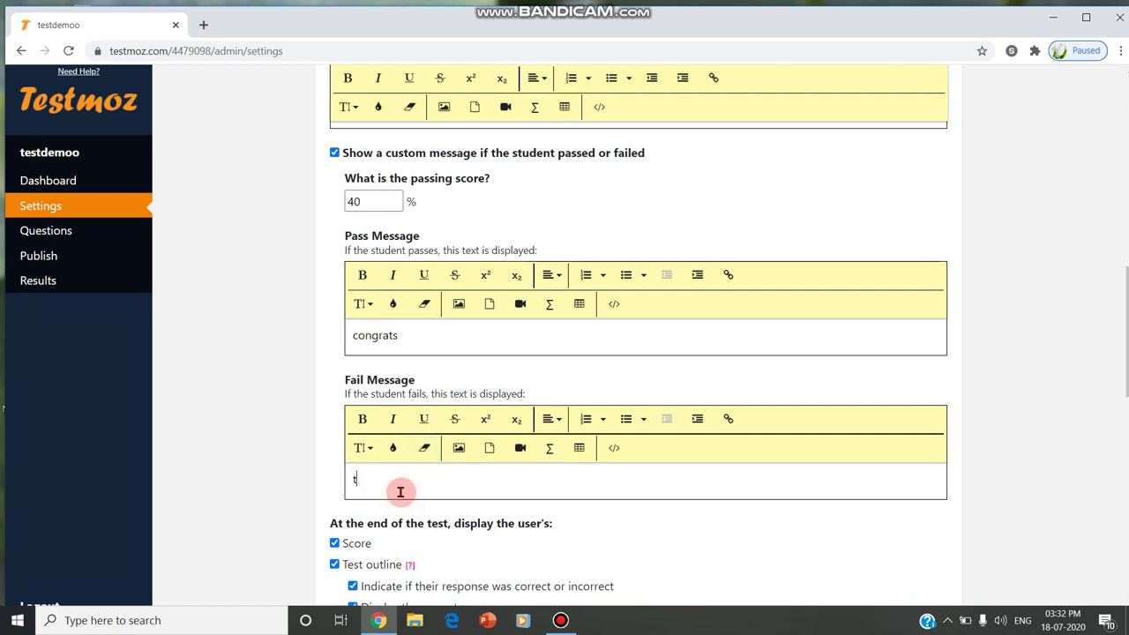
{"action": "type", "text": "ry next"}
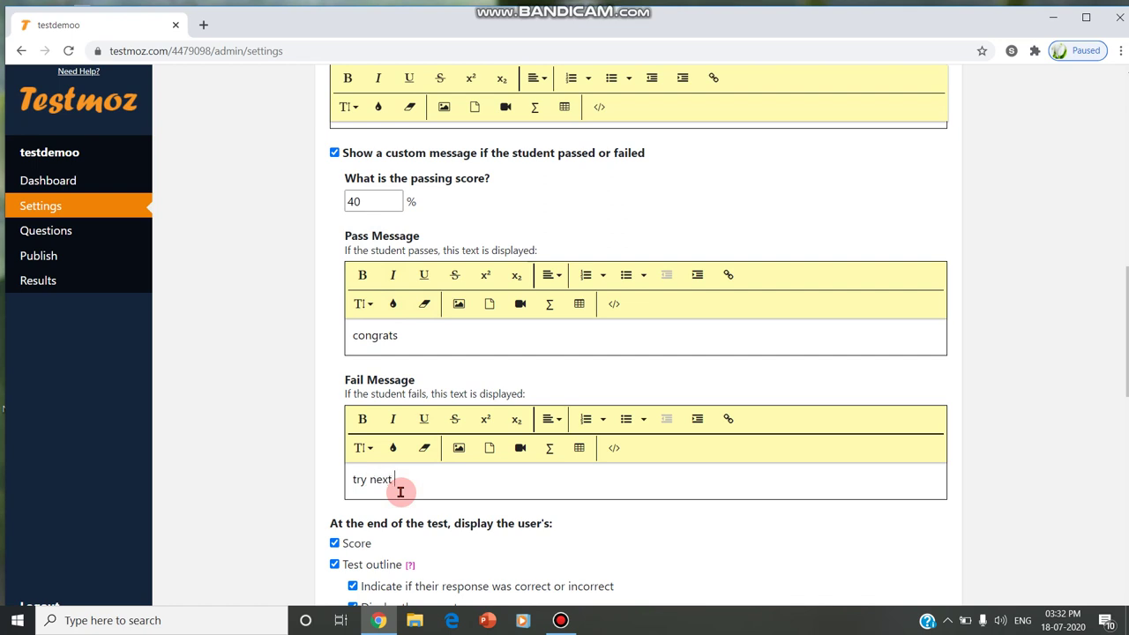
{"action": "type", "text": " time"}
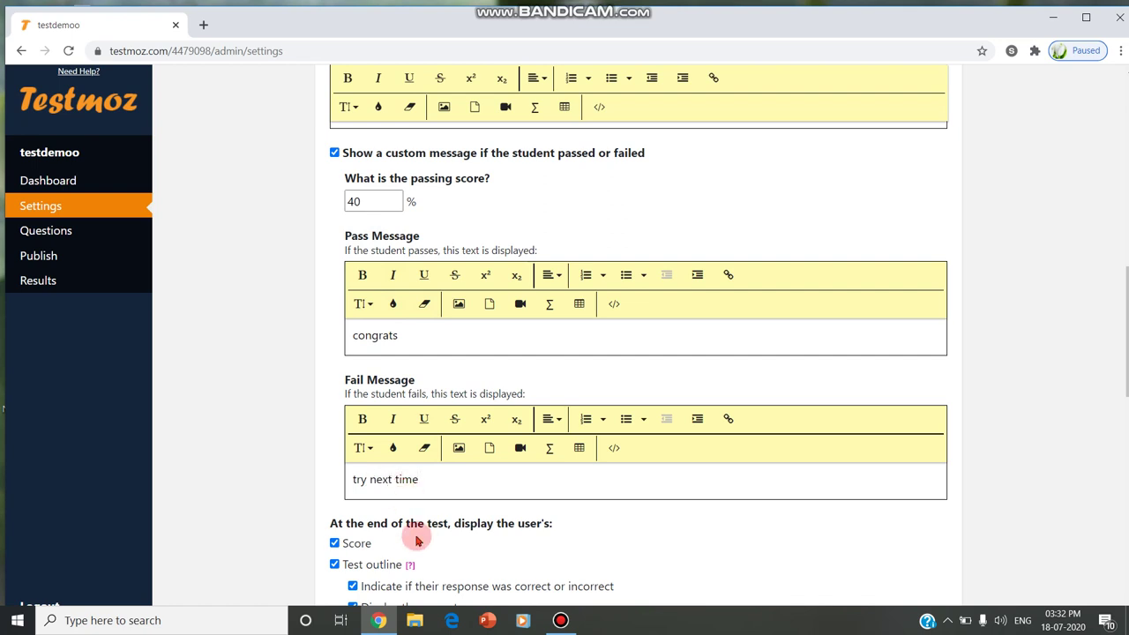
Try requiring a passcode, then switch access back to letting anyone take the test
{"action": "scroll", "coordinate": [416, 535], "scroll_direction": "down", "scroll_amount": 2}
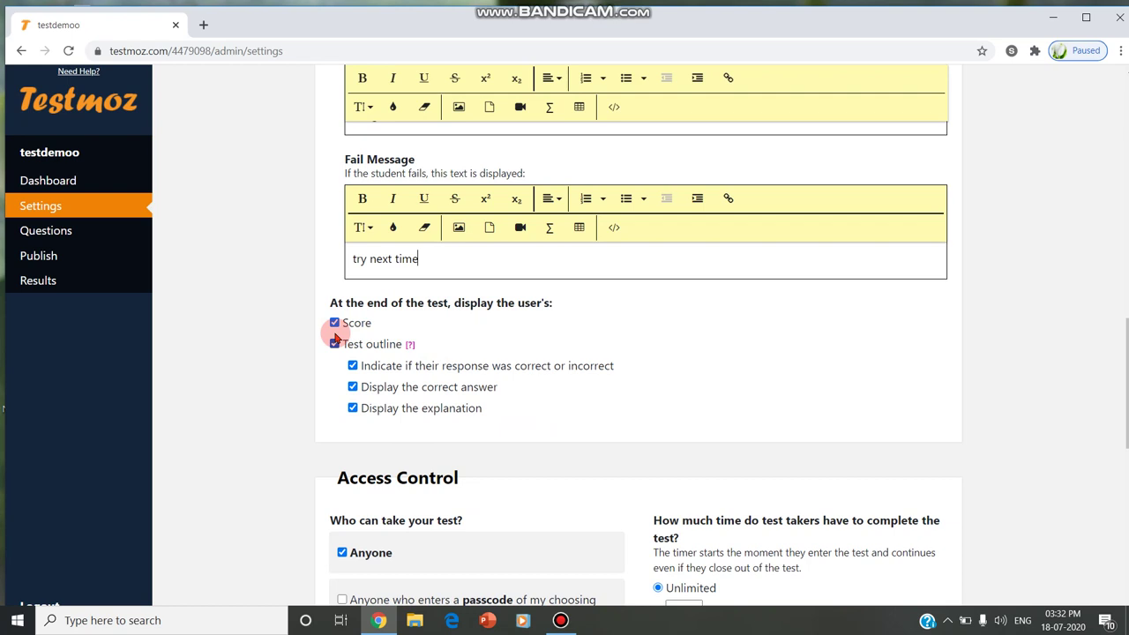
{"action": "scroll", "coordinate": [516, 398], "scroll_direction": "down", "scroll_amount": 2}
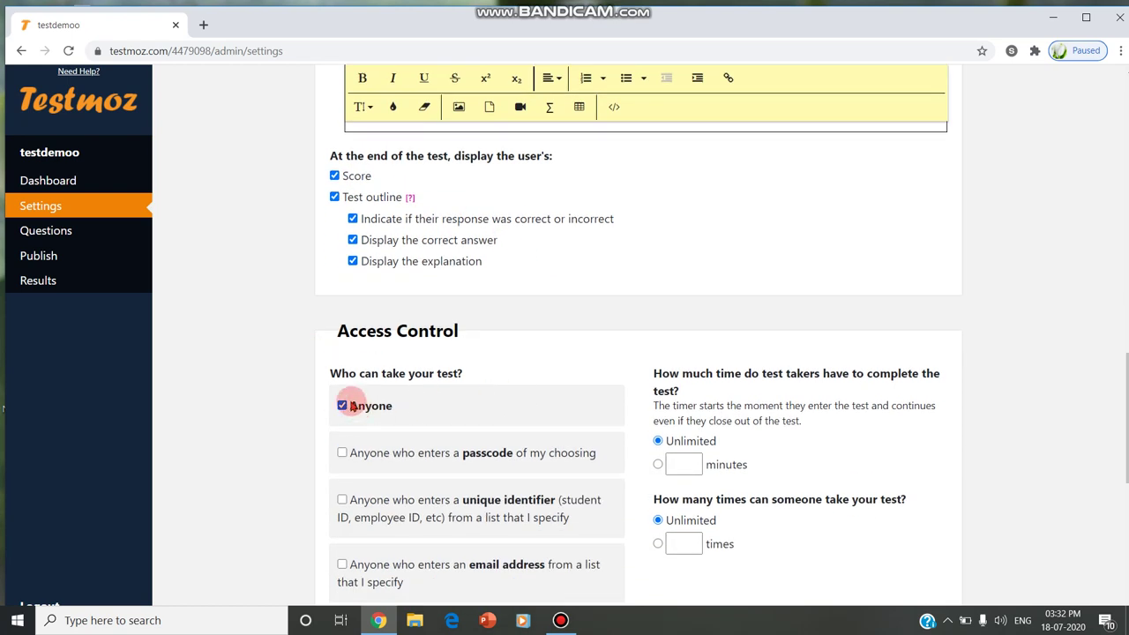
{"action": "left_click", "coordinate": [343, 406]}
{"action": "left_click", "coordinate": [344, 455]}
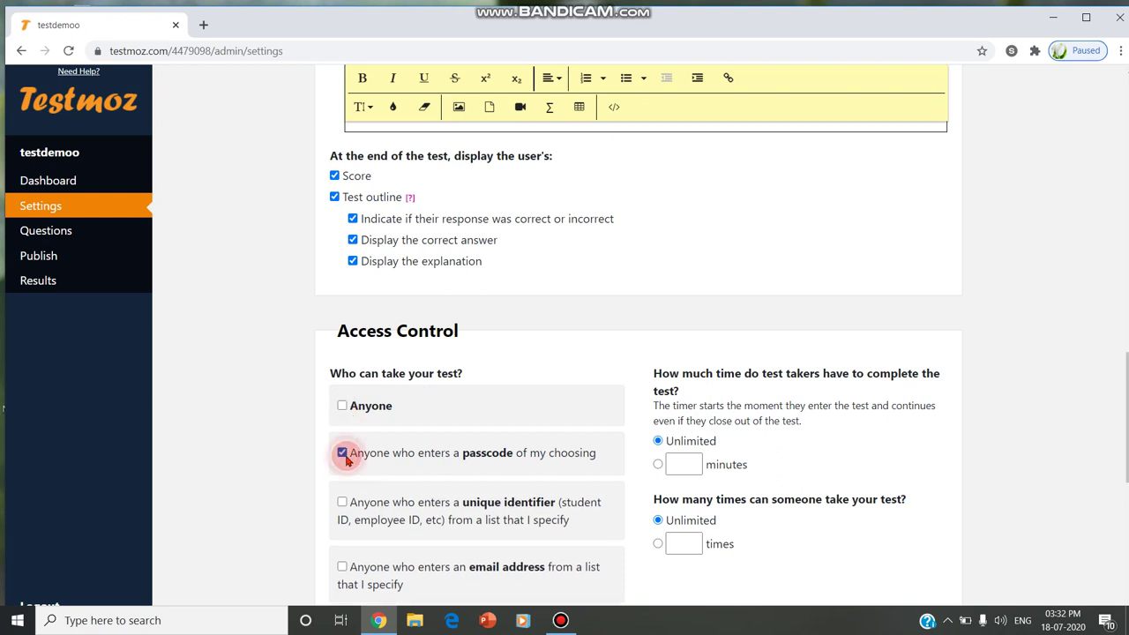
{"action": "left_click", "coordinate": [380, 522]}
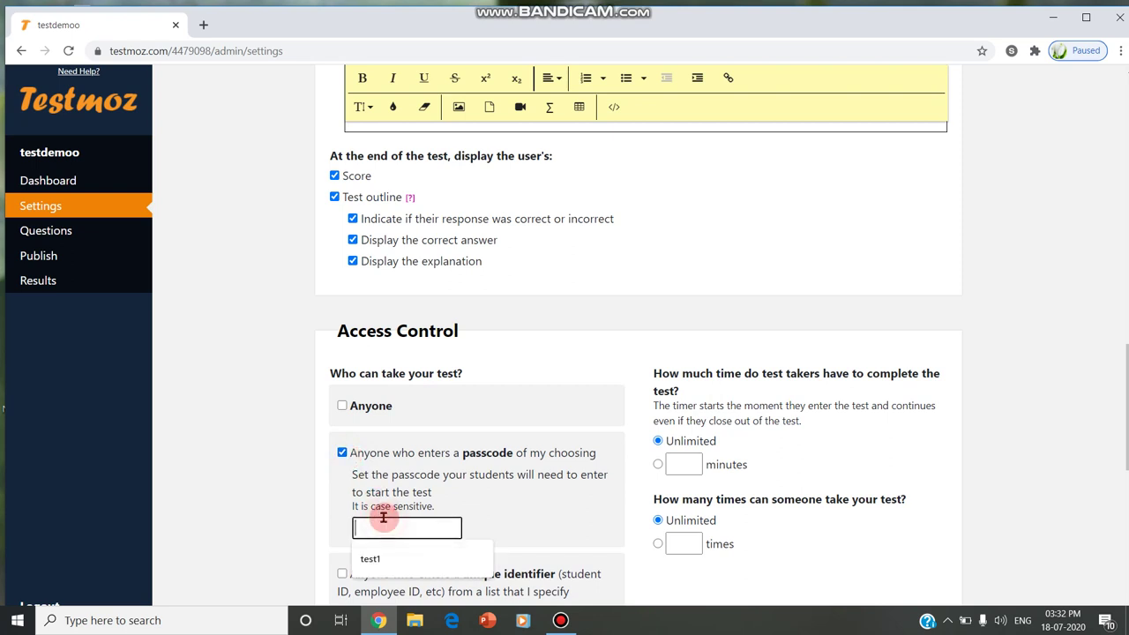
{"action": "type", "text": "testcode"}
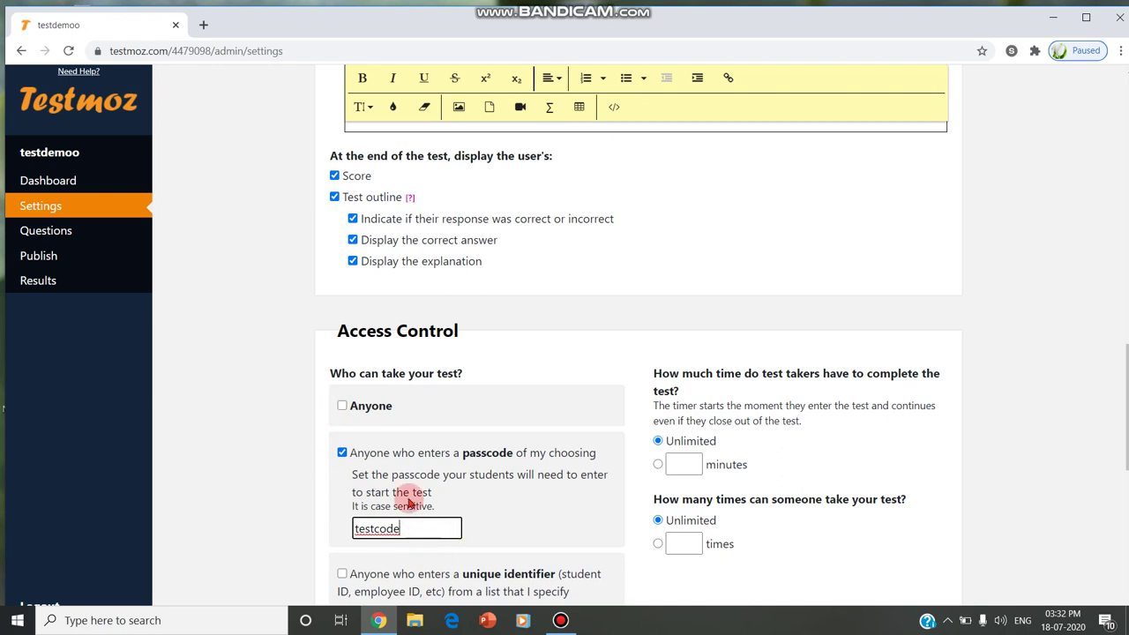
{"action": "left_click_drag", "start_coordinate": [426, 521], "coordinate": [273, 529]}
{"action": "type", "text": "xyz"}
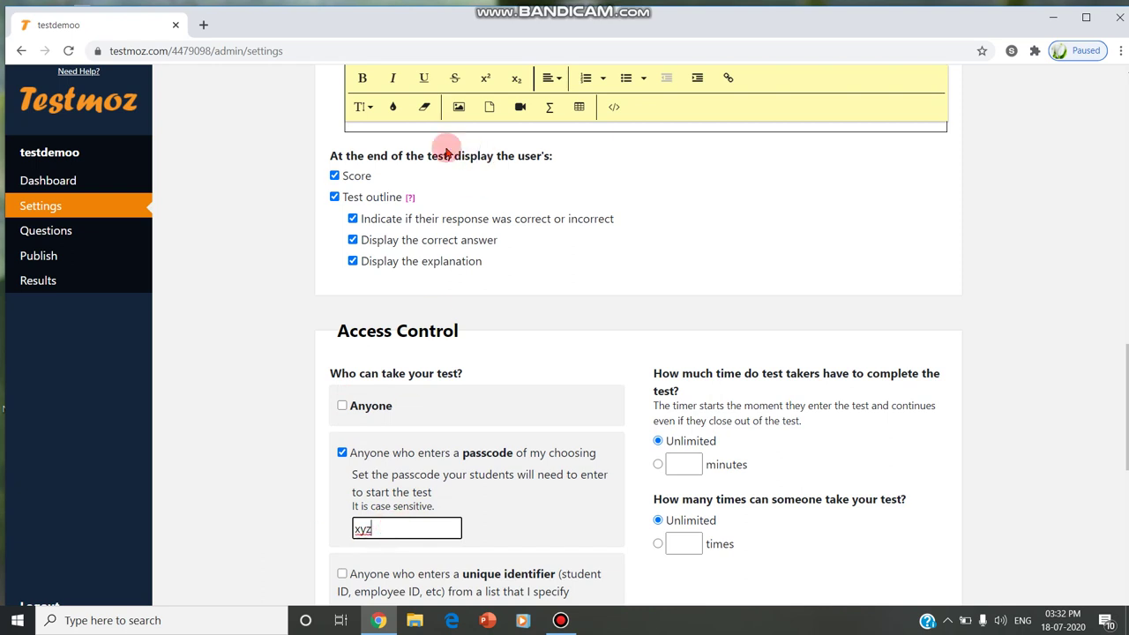
{"action": "left_click", "coordinate": [372, 410]}
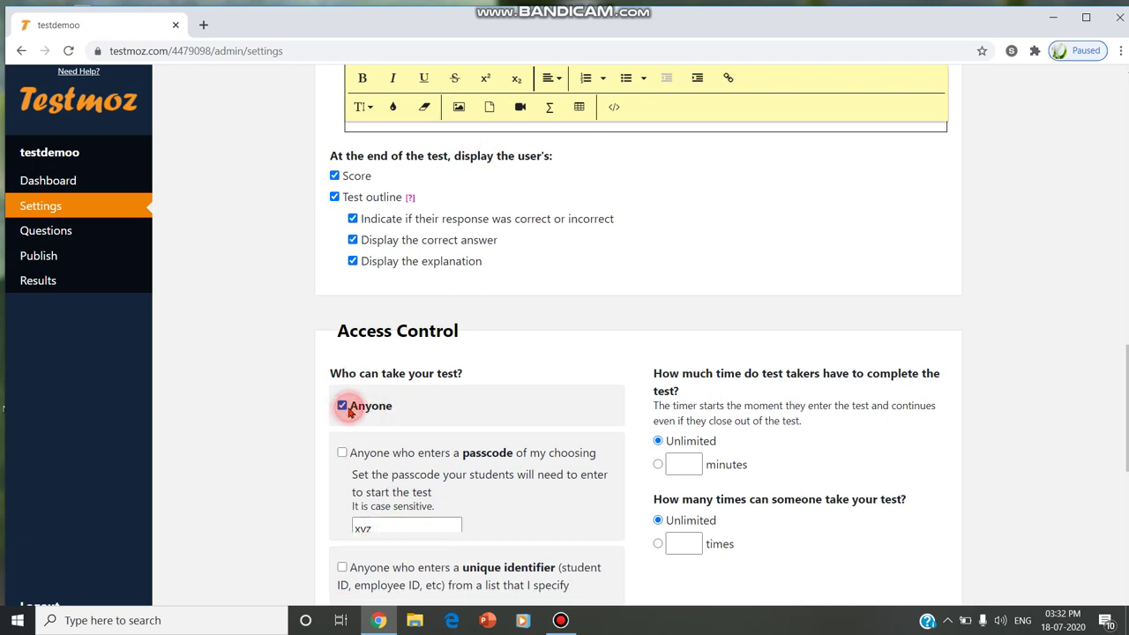
Set a 30-minute time limit and allow only 1 attempt
{"action": "scroll", "coordinate": [706, 388], "scroll_direction": "down", "scroll_amount": 2}
{"action": "left_click", "coordinate": [682, 324]}
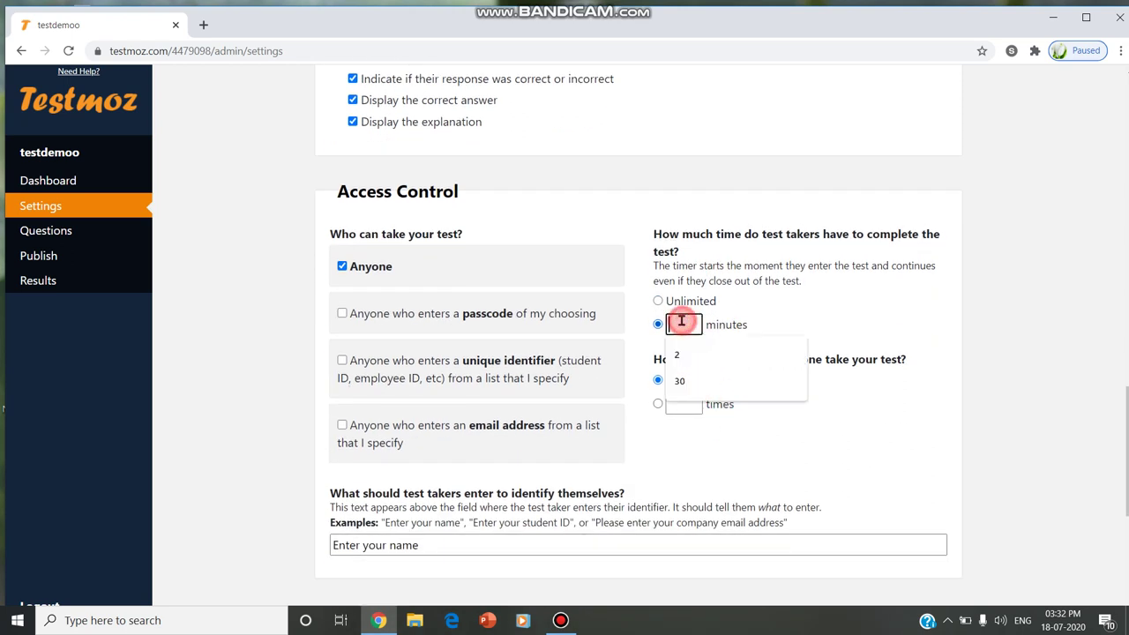
{"action": "left_click", "coordinate": [713, 379]}
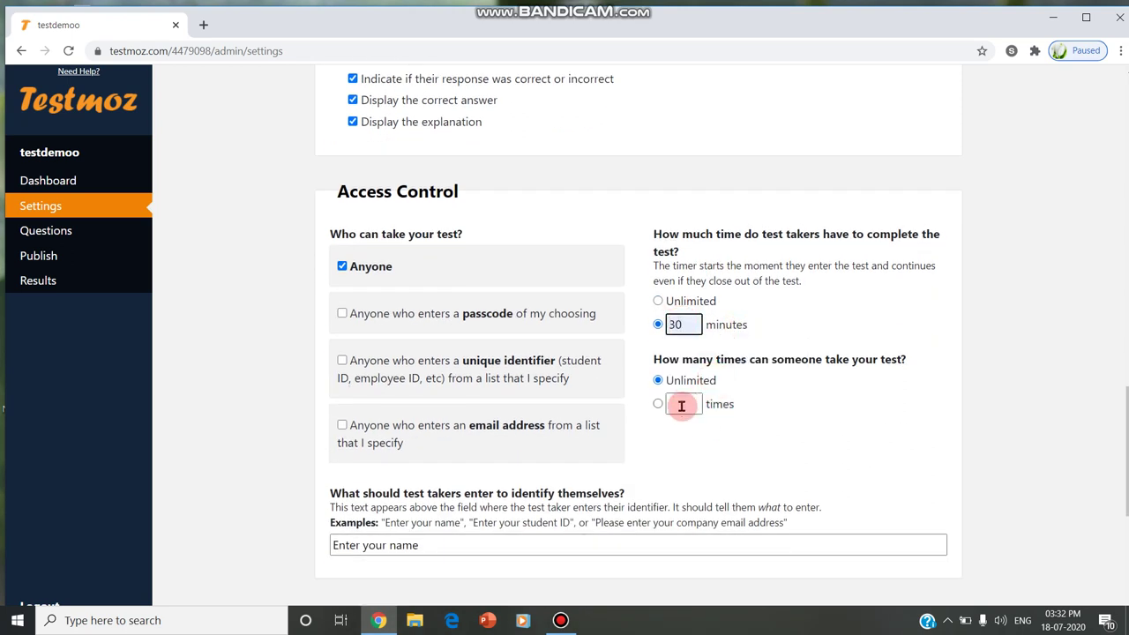
{"action": "left_click", "coordinate": [687, 403]}
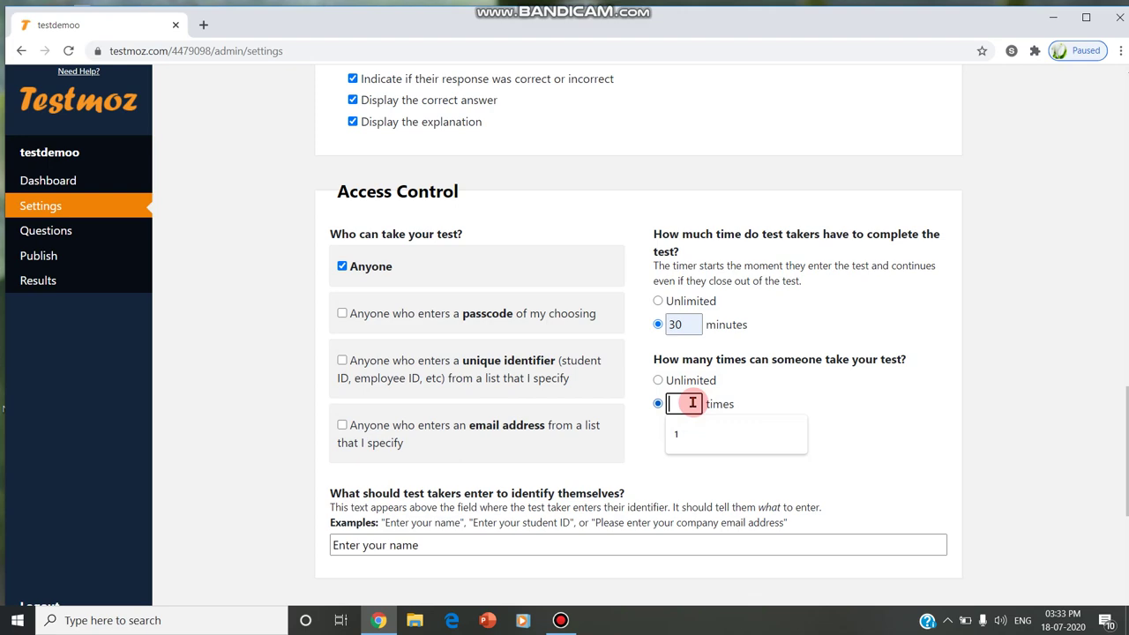
{"action": "type", "text": "1"}
Edit the identification prompt, highlighting its student ID example text
{"action": "scroll", "coordinate": [796, 385], "scroll_direction": "down", "scroll_amount": 3}
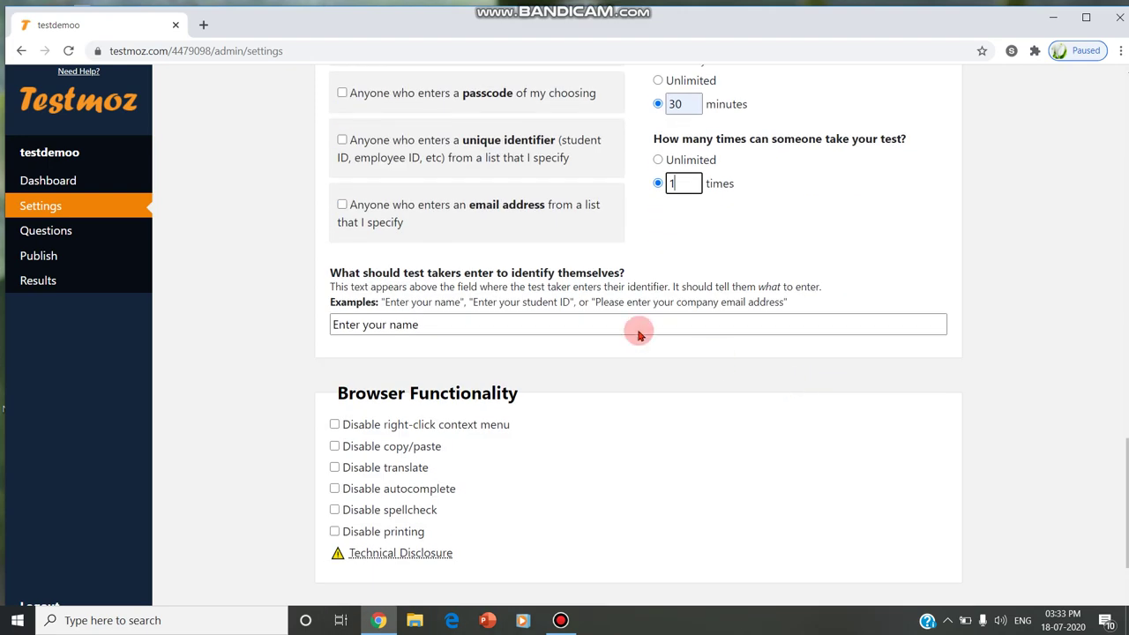
{"action": "left_click", "coordinate": [466, 328]}
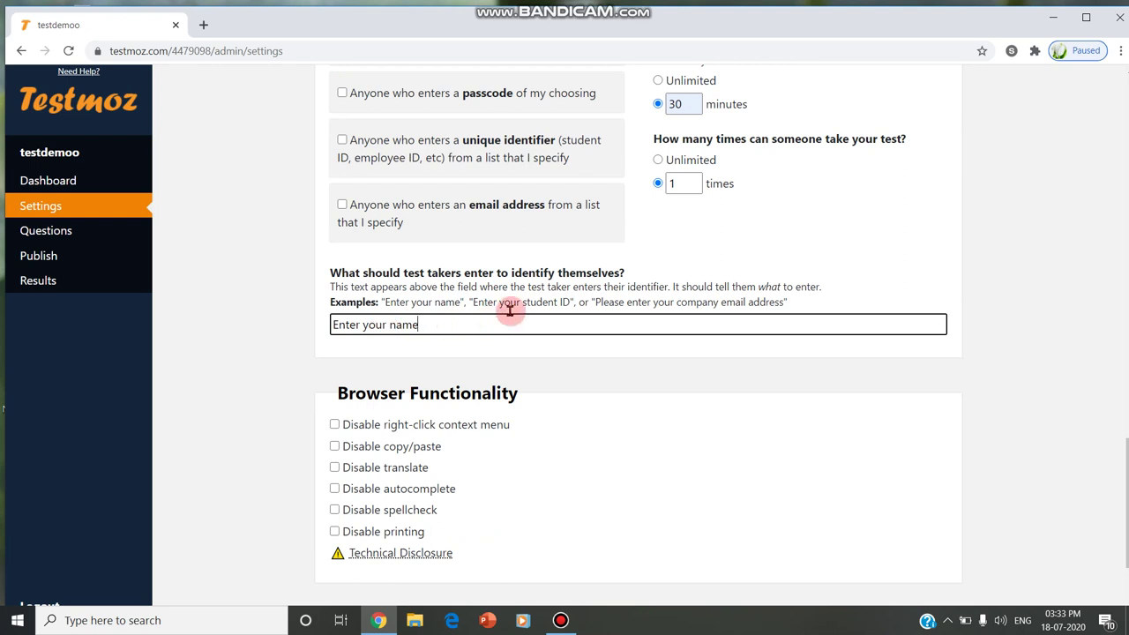
{"action": "left_click_drag", "start_coordinate": [487, 302], "coordinate": [788, 302]}
{"action": "left_click_drag", "start_coordinate": [397, 302], "coordinate": [580, 301]}
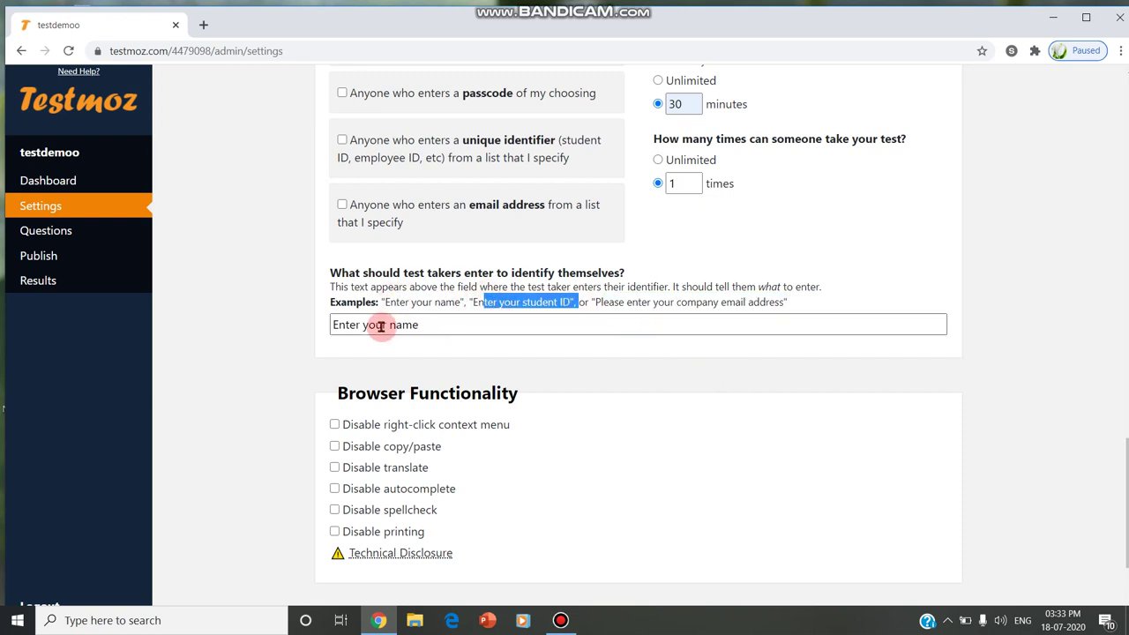
{"action": "scroll", "coordinate": [468, 411], "scroll_direction": "down", "scroll_amount": 2}
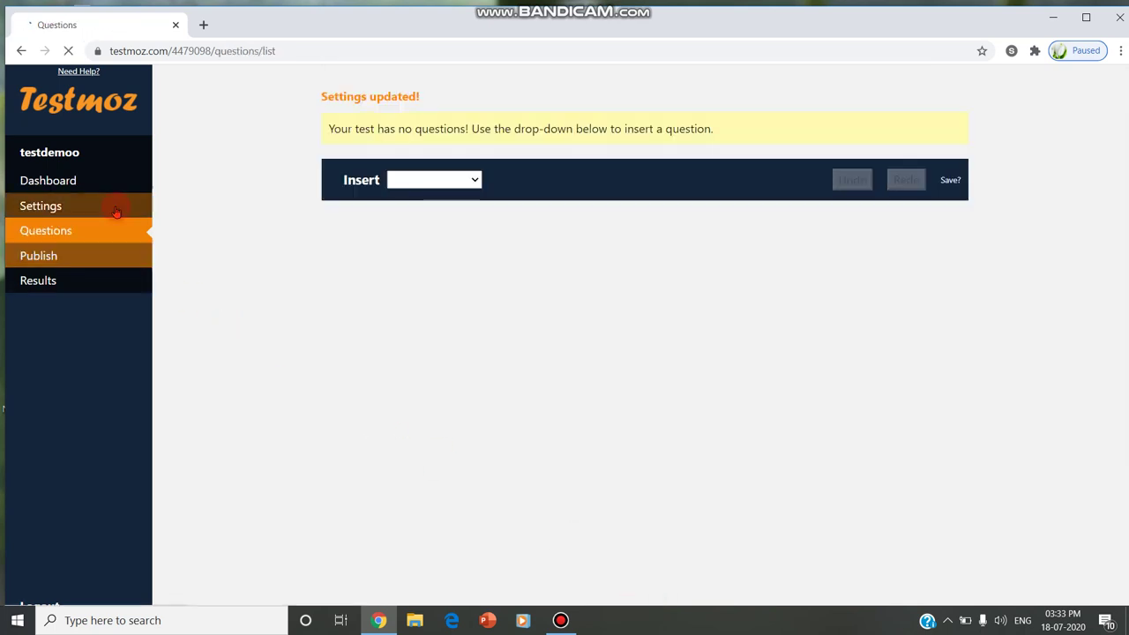
Add and save graded True/False question 'ROM is Read Only Memory' with True correct
{"action": "left_click", "coordinate": [454, 175]}
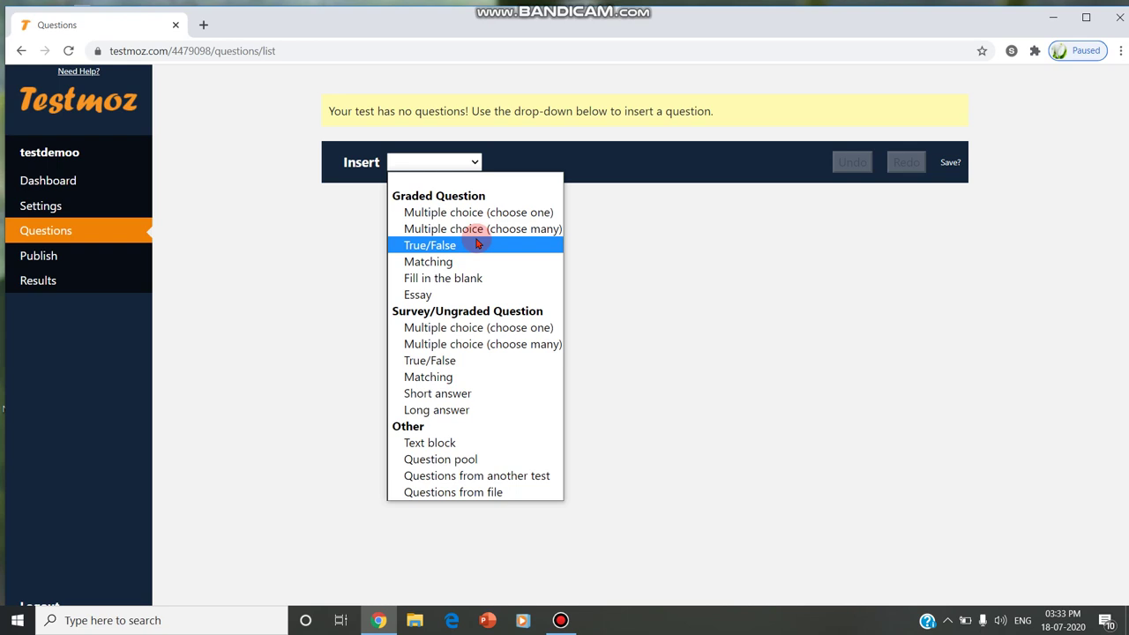
{"action": "left_click", "coordinate": [477, 244]}
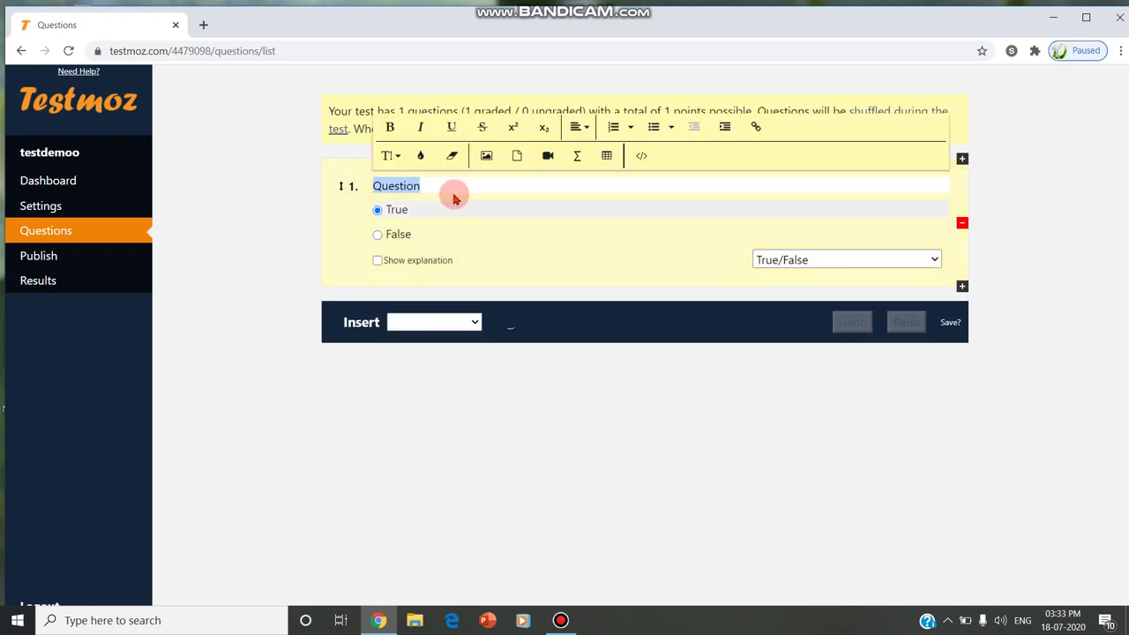
{"action": "type", "text": "E"}
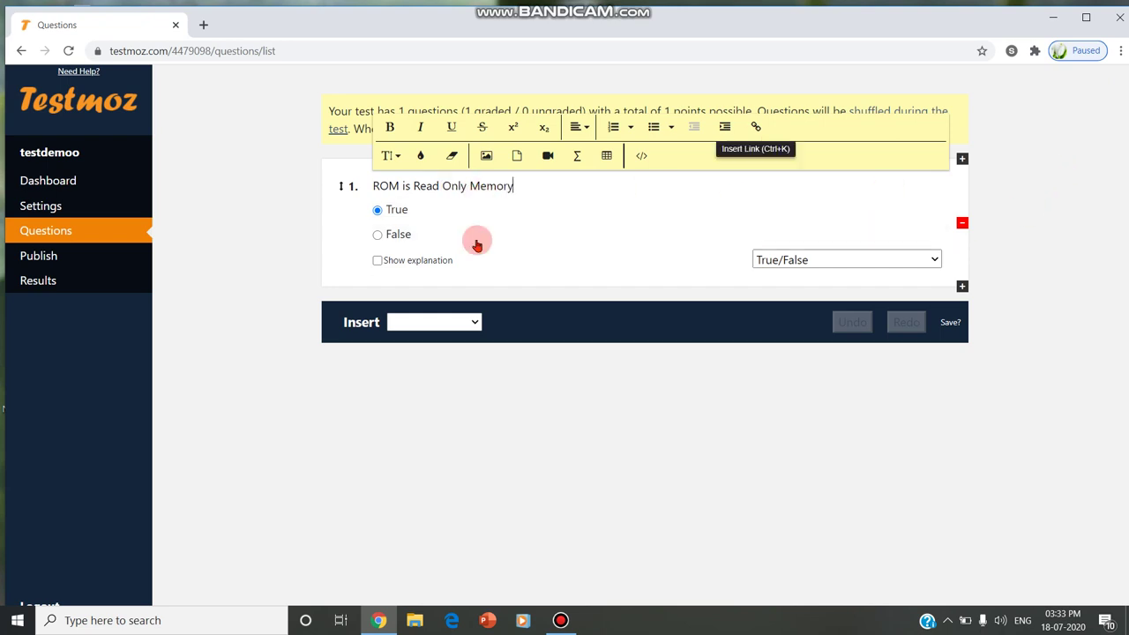
{"action": "left_click", "coordinate": [948, 323]}
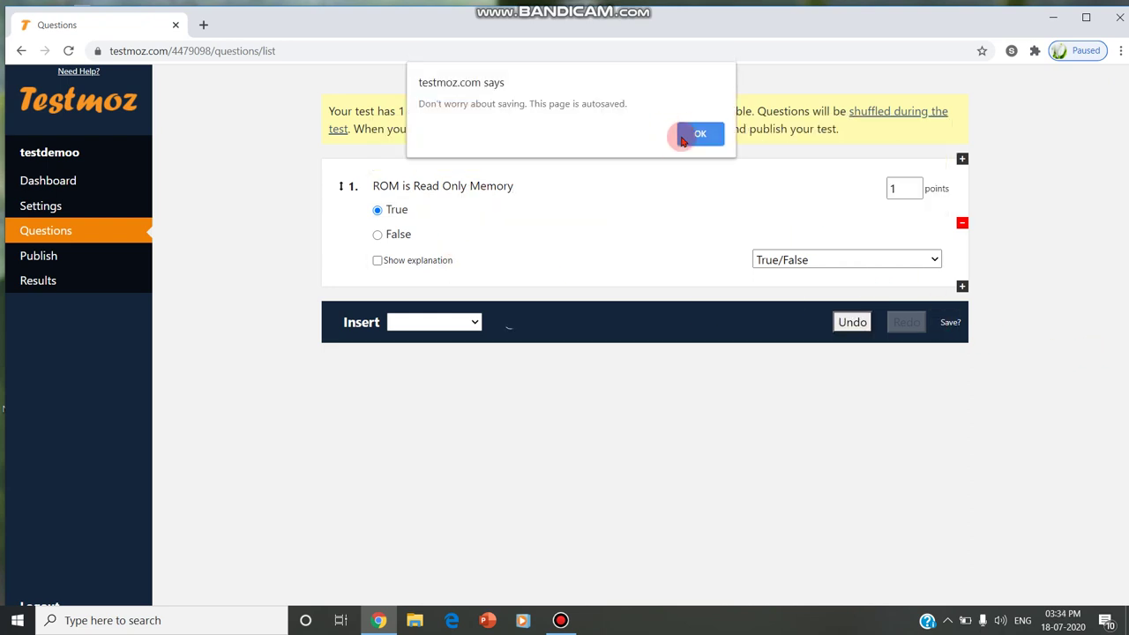
{"action": "left_click", "coordinate": [684, 137]}
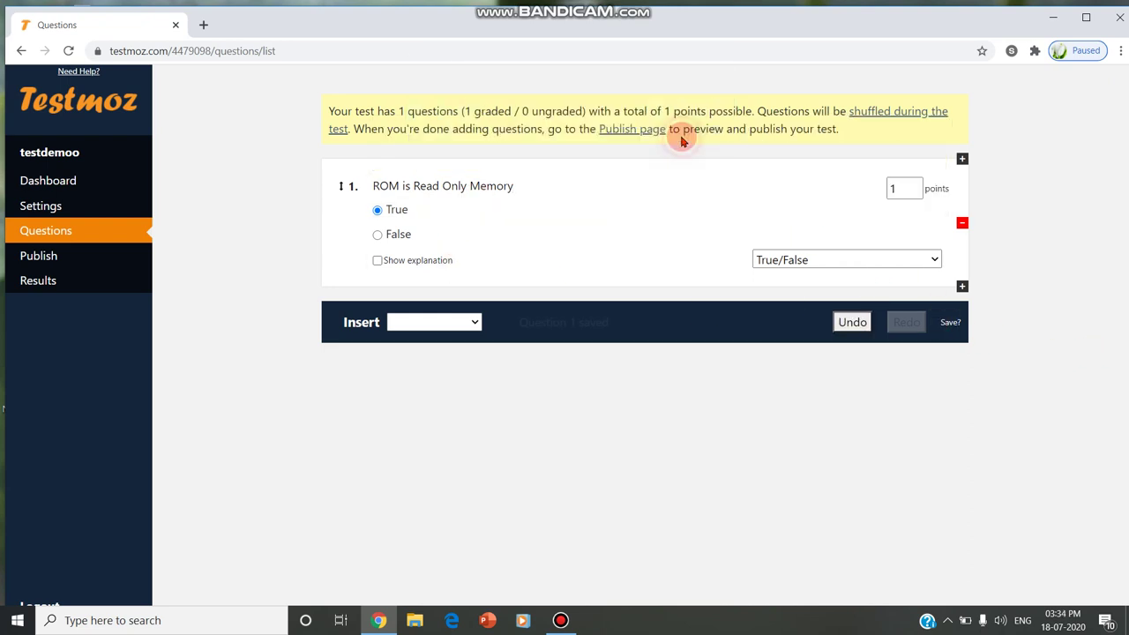
Download and open the quiz as a Word document, then publish testdemoo
{"action": "left_click", "coordinate": [81, 253]}
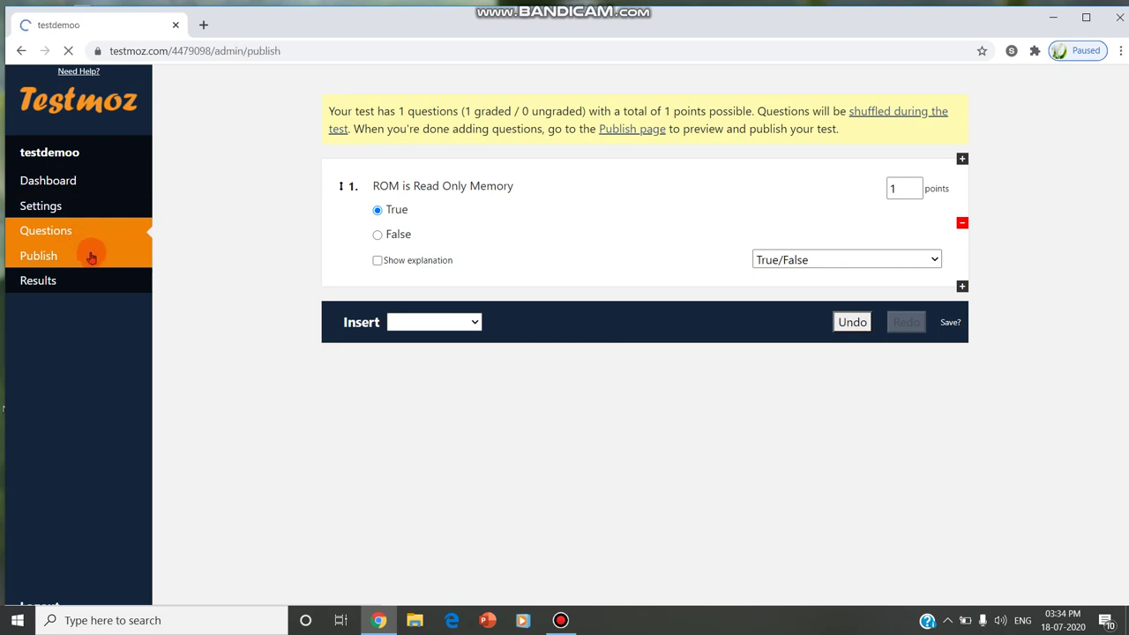
{"action": "left_click", "coordinate": [776, 217]}
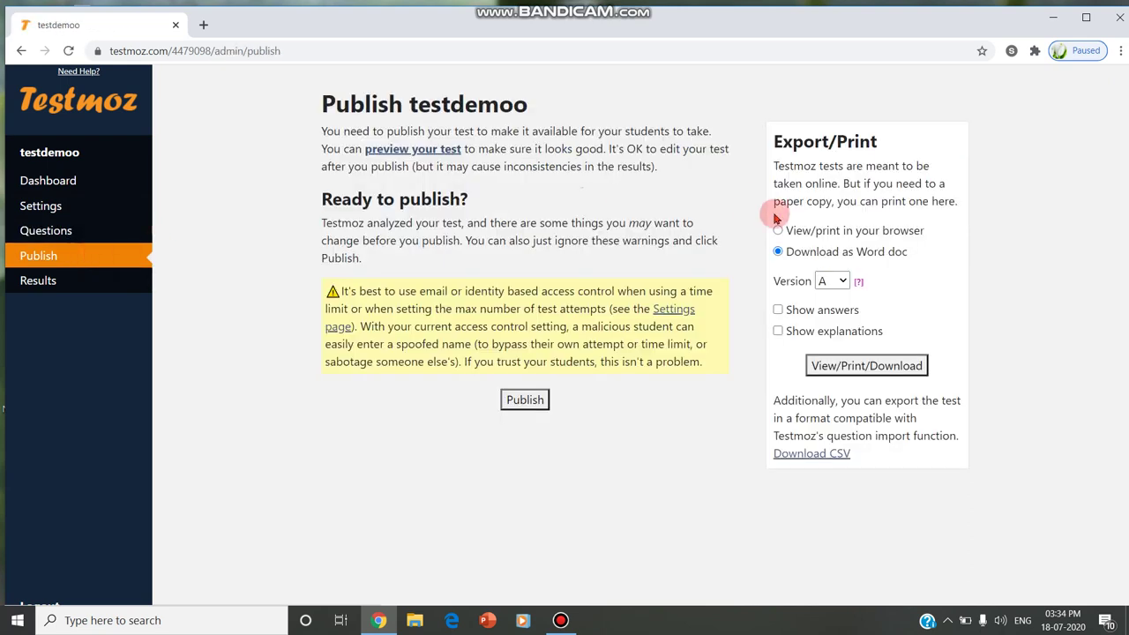
{"action": "left_click", "coordinate": [835, 231]}
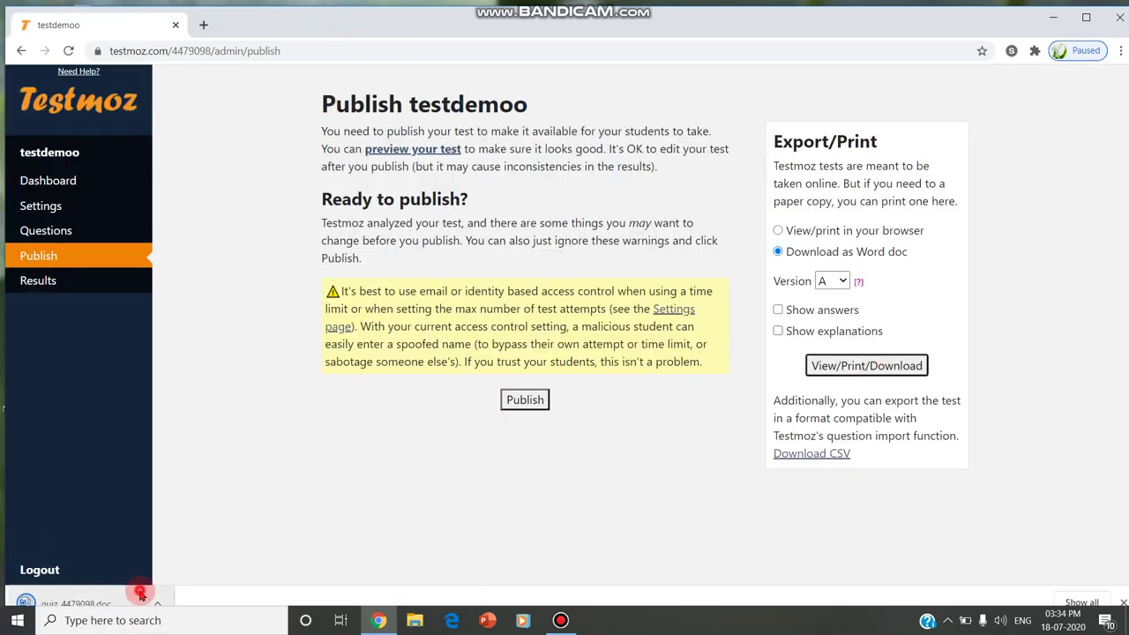
{"action": "left_click", "coordinate": [139, 596]}
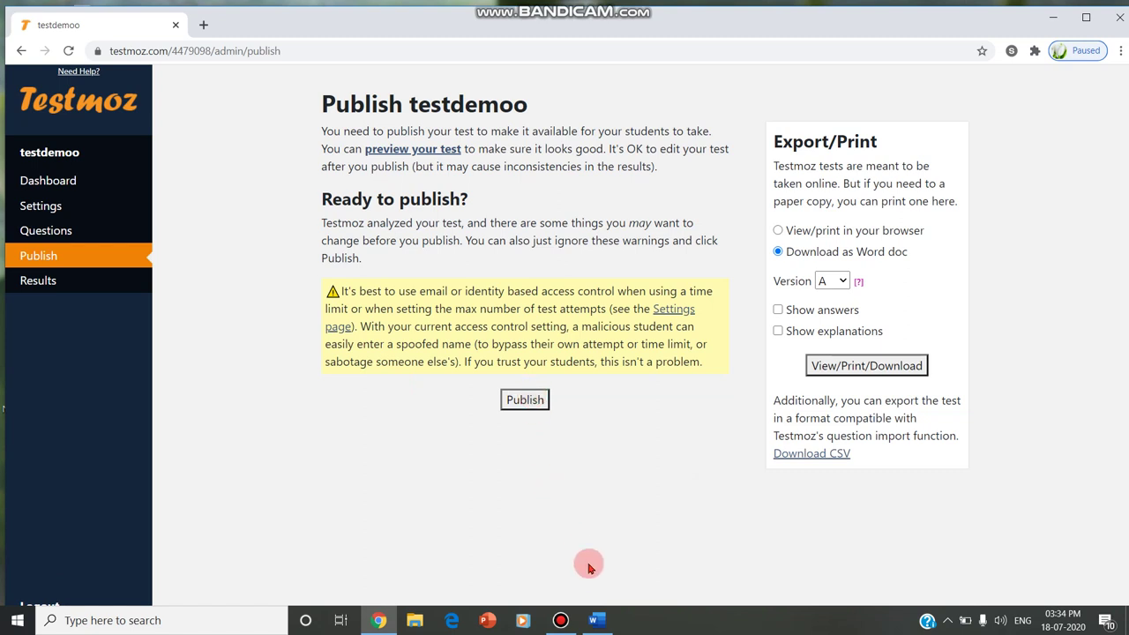
{"action": "left_click", "coordinate": [514, 396]}
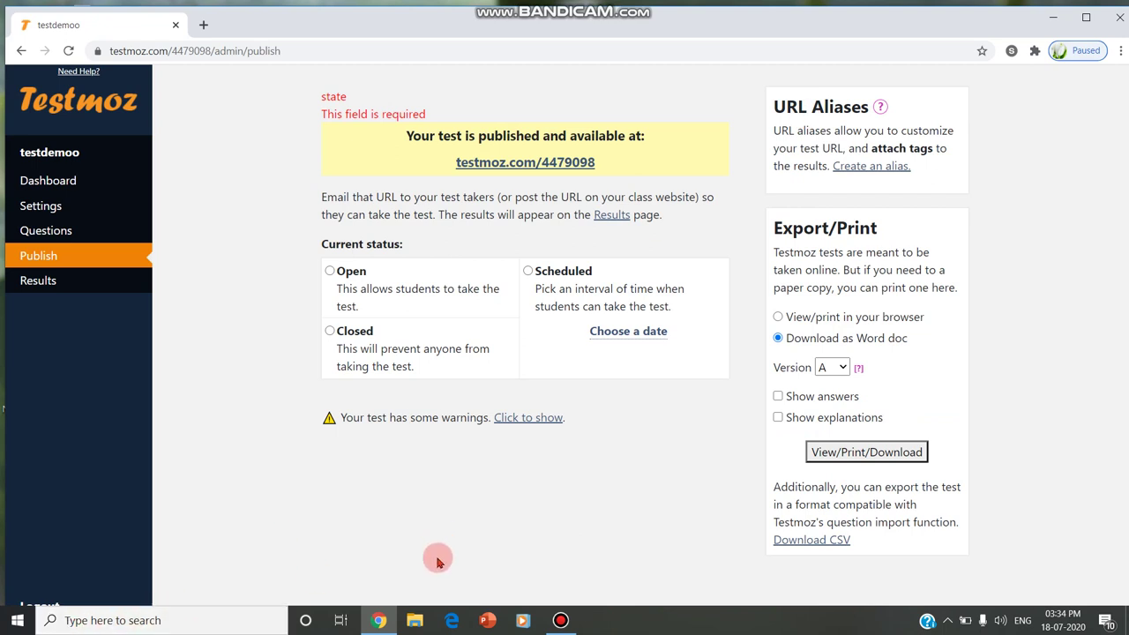
{"action": "left_click", "coordinate": [413, 621]}
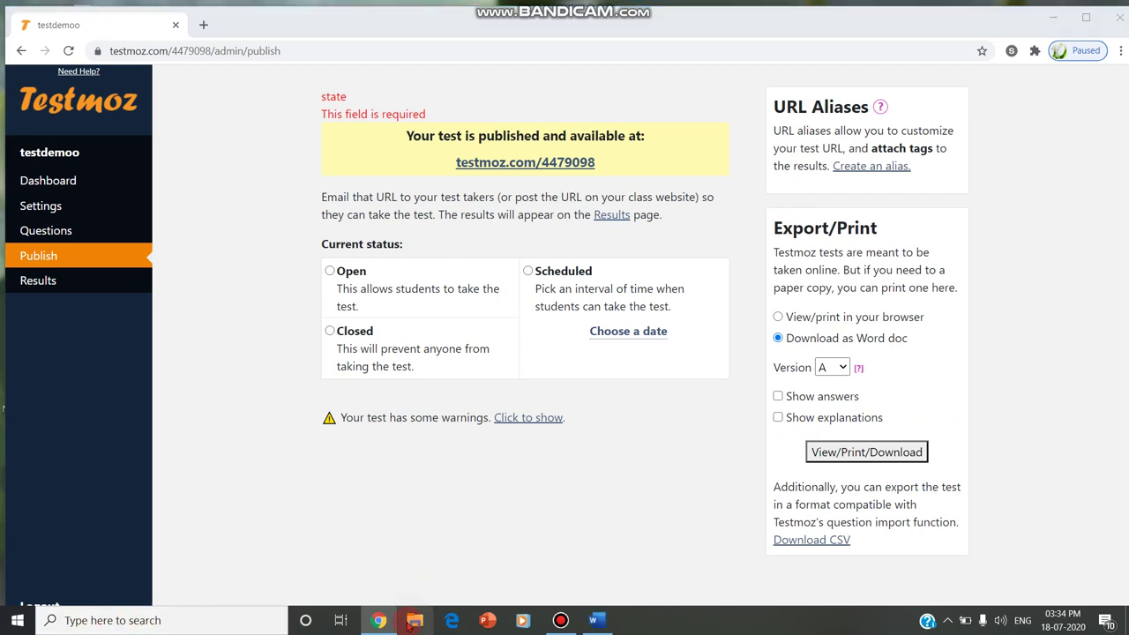
{"action": "left_click", "coordinate": [597, 620]}
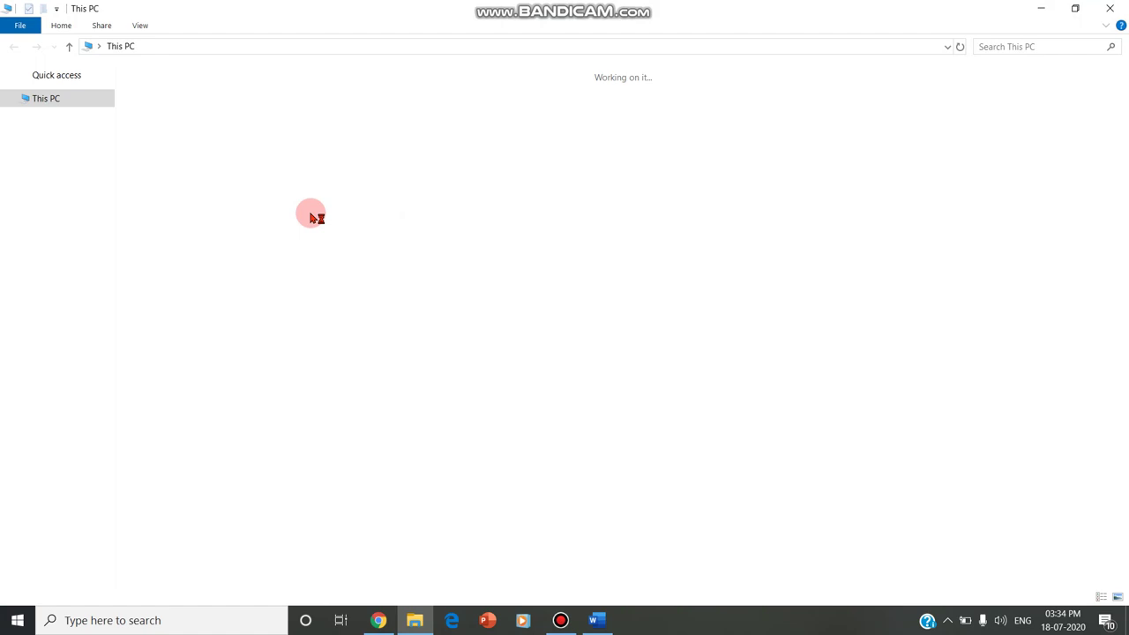
{"action": "left_click", "coordinate": [1035, 8]}
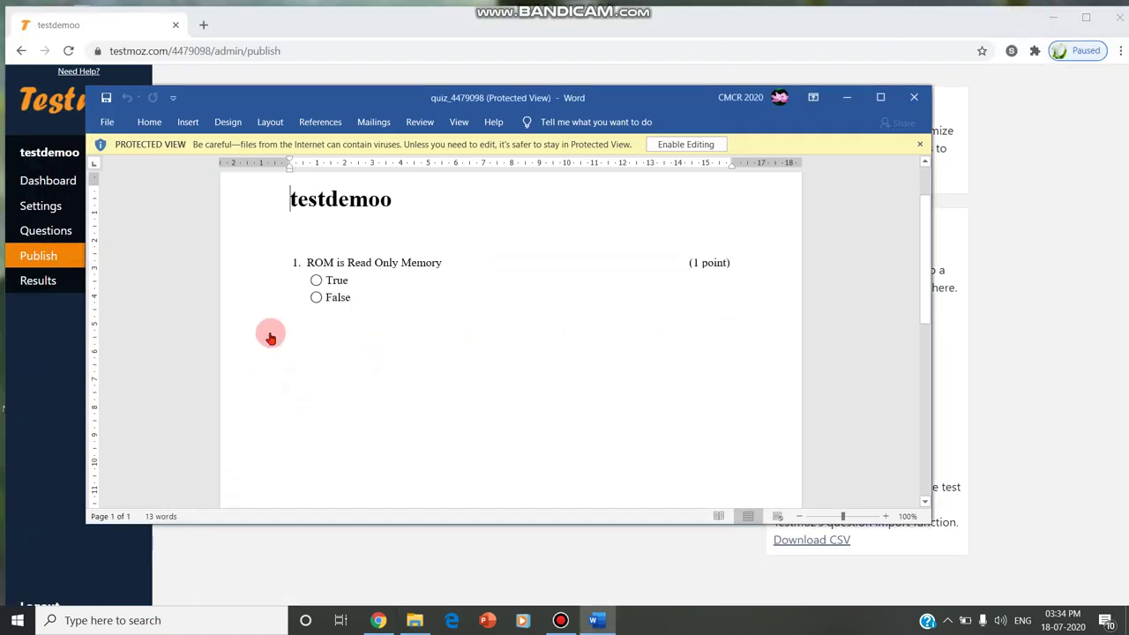
{"action": "left_click", "coordinate": [879, 97]}
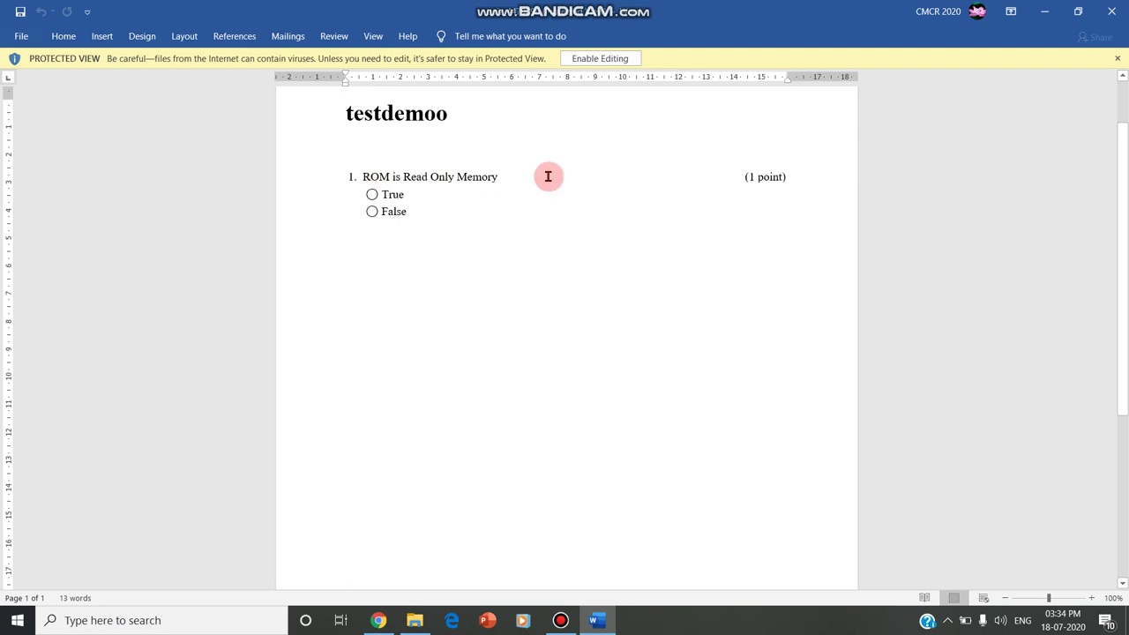
{"action": "left_click", "coordinate": [1044, 12]}
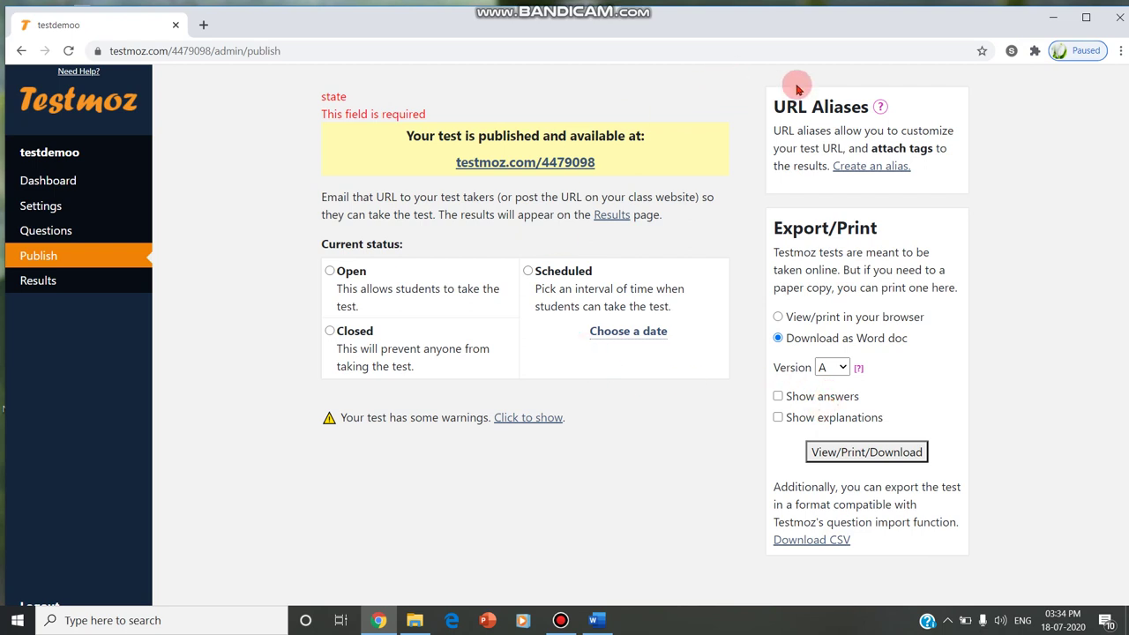
Set the test status to Open and load its public link in a new tab
{"action": "left_click", "coordinate": [330, 271]}
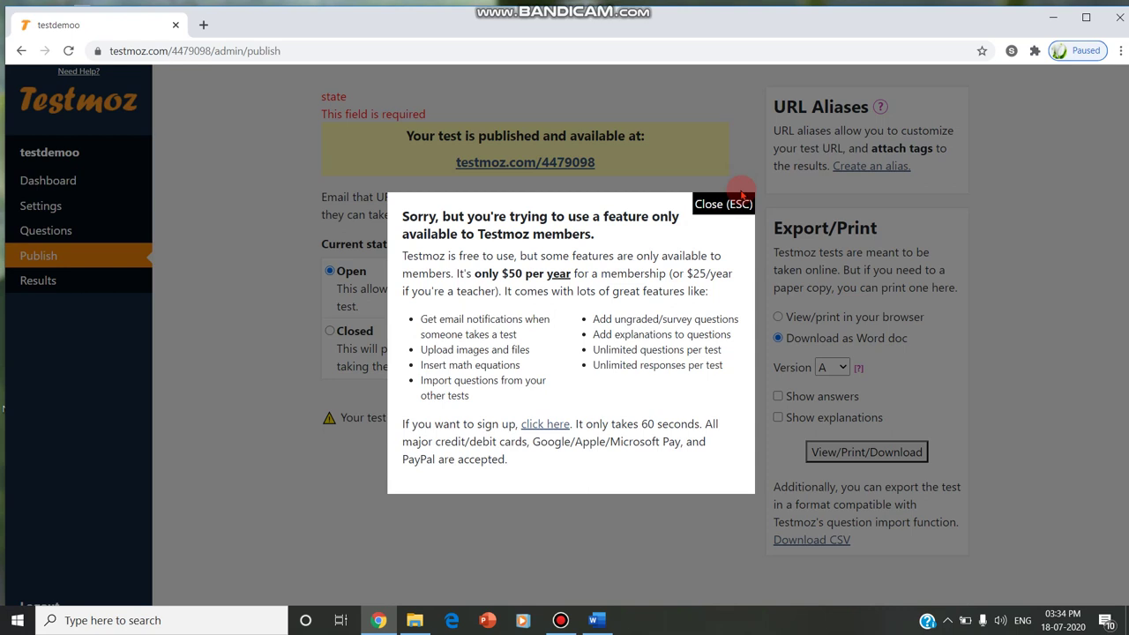
{"action": "left_click", "coordinate": [714, 205]}
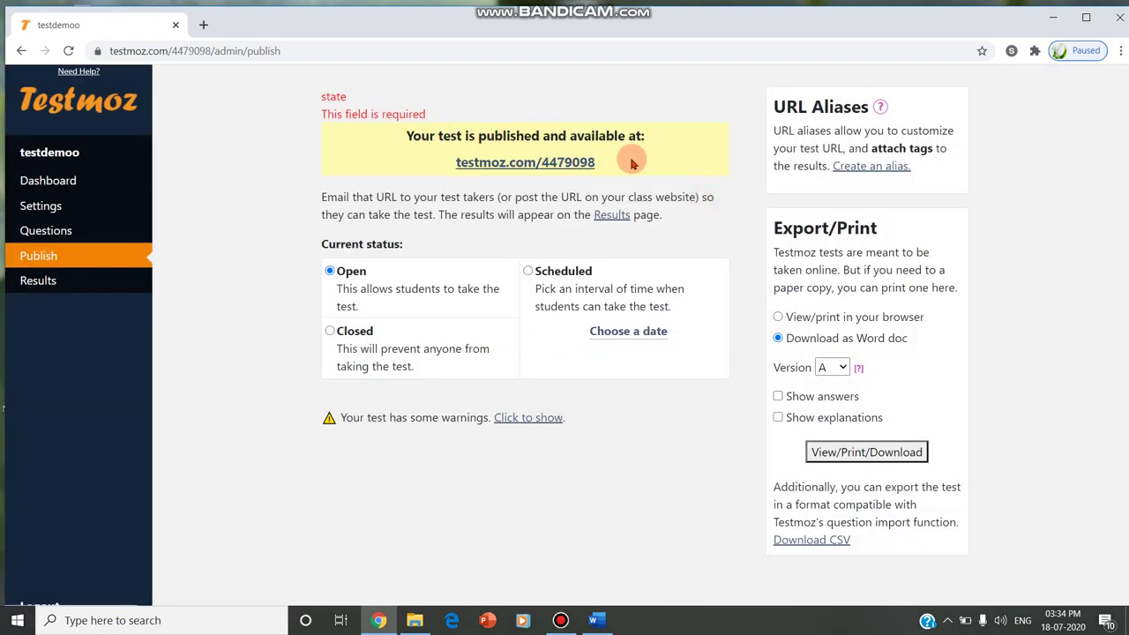
{"action": "left_click_drag", "start_coordinate": [623, 162], "coordinate": [454, 162]}
{"action": "key", "text": "ctrl+c"}
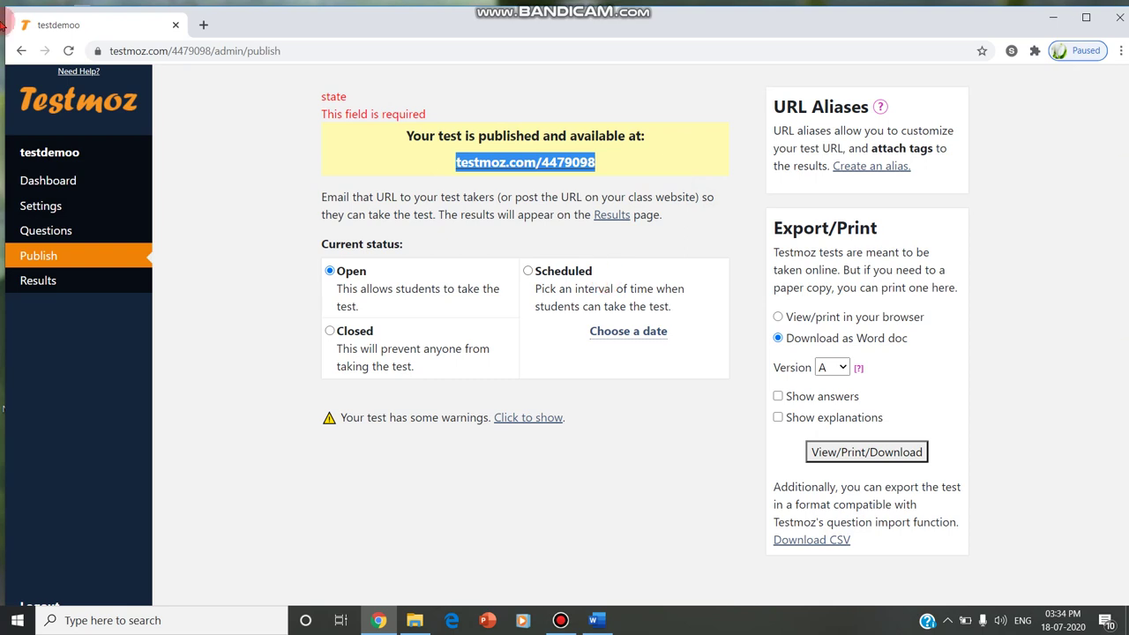
{"action": "left_click", "coordinate": [204, 21]}
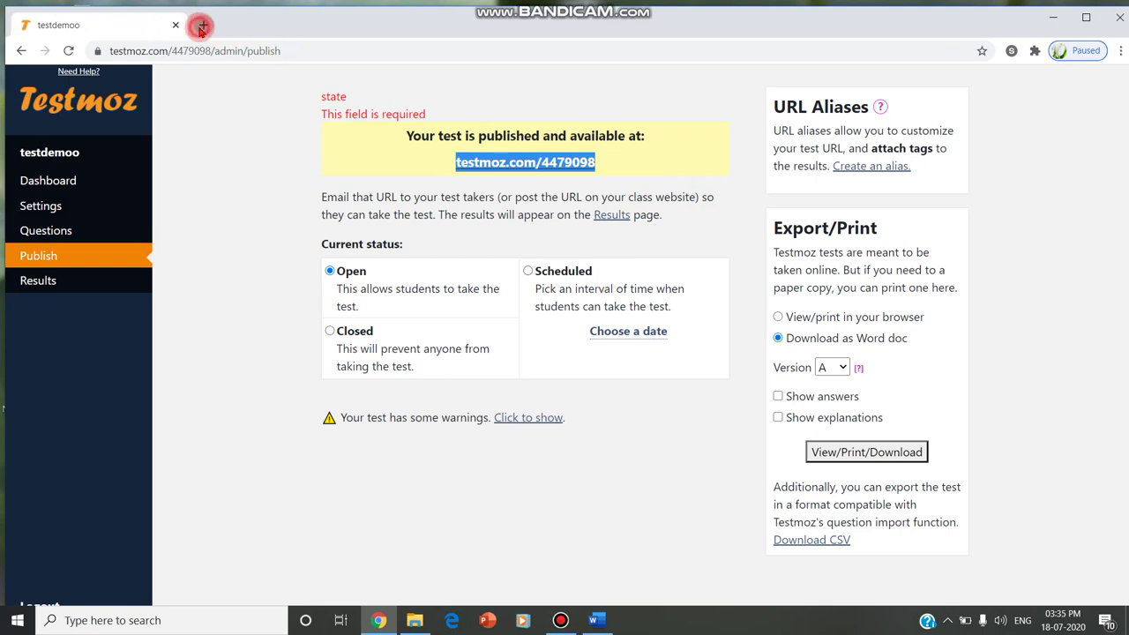
{"action": "key", "text": "ctrl+v"}
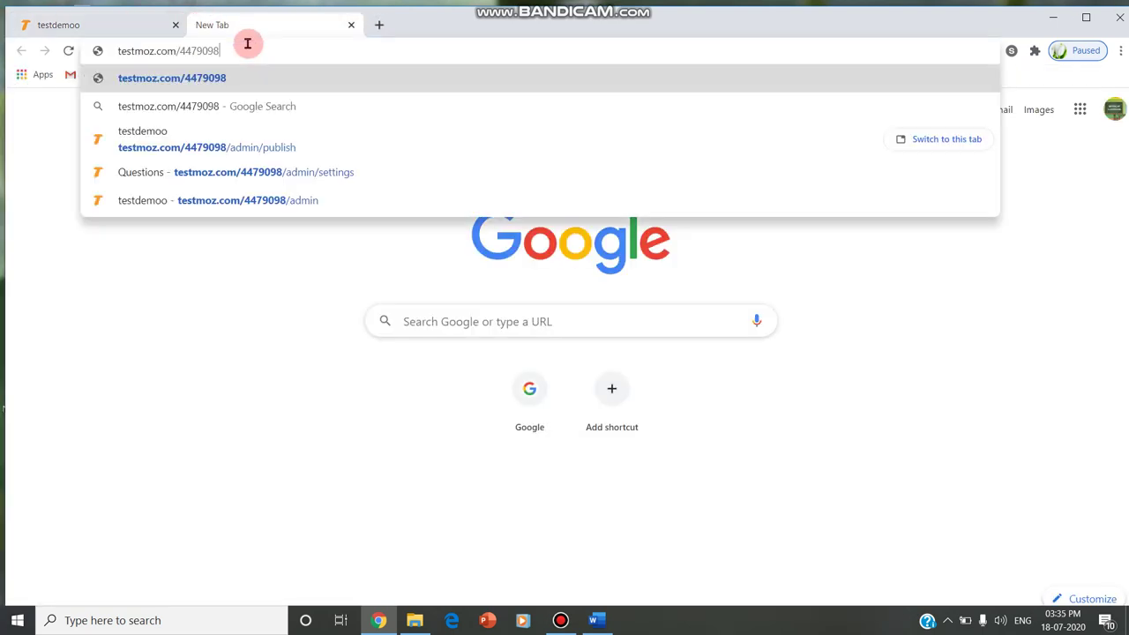
{"action": "key", "text": "Return"}
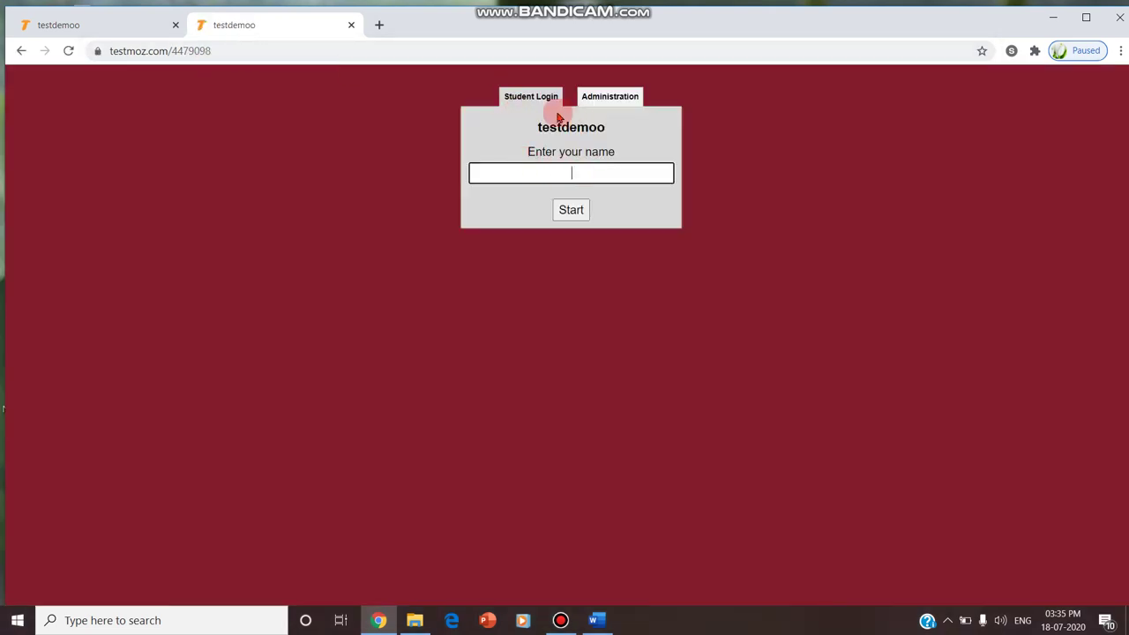
Log in as the first student, answer True for 100%, and log out
{"action": "left_click", "coordinate": [530, 97]}
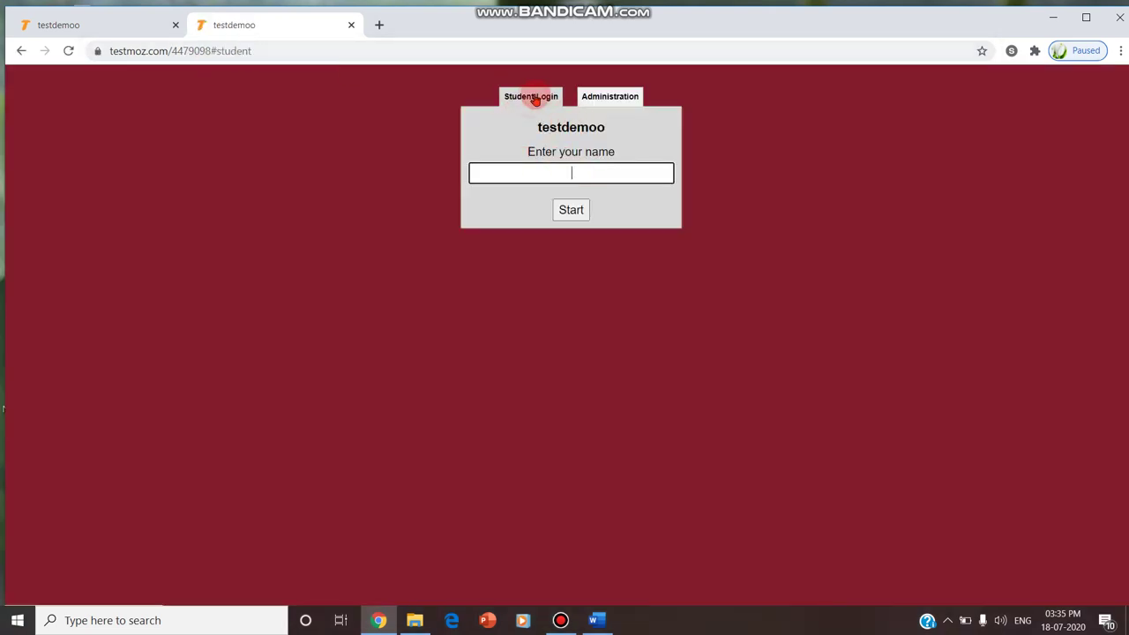
{"action": "left_click", "coordinate": [564, 170]}
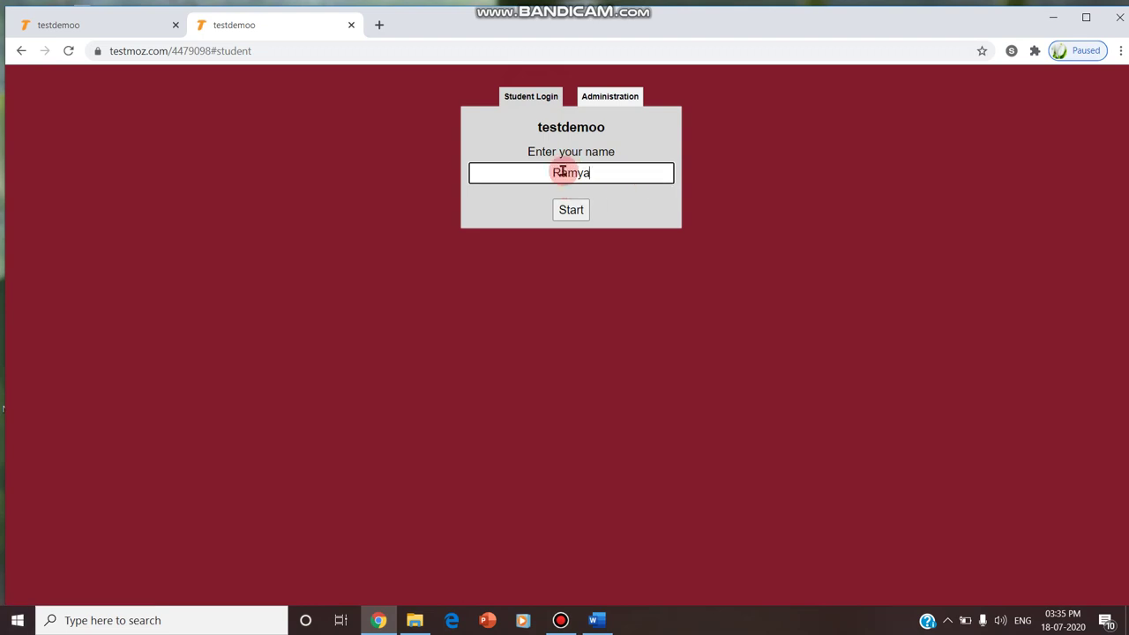
{"action": "left_click", "coordinate": [568, 210]}
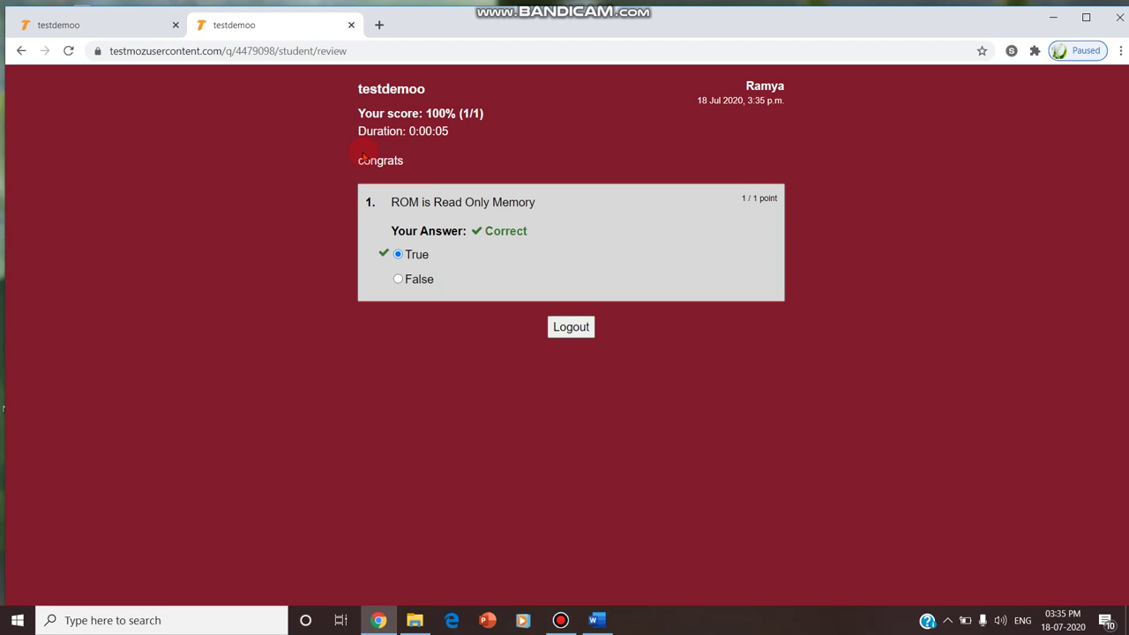
{"action": "left_click", "coordinate": [570, 327]}
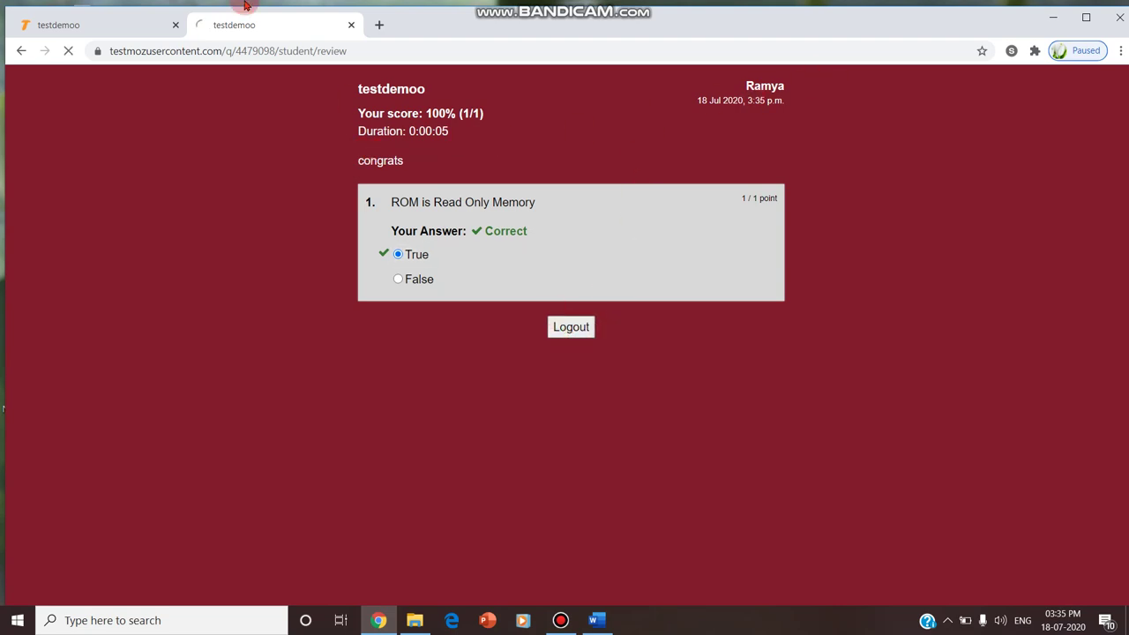
As the second student, answer False for 0% and highlight the 'try next time' feedback
{"action": "left_click", "coordinate": [378, 25]}
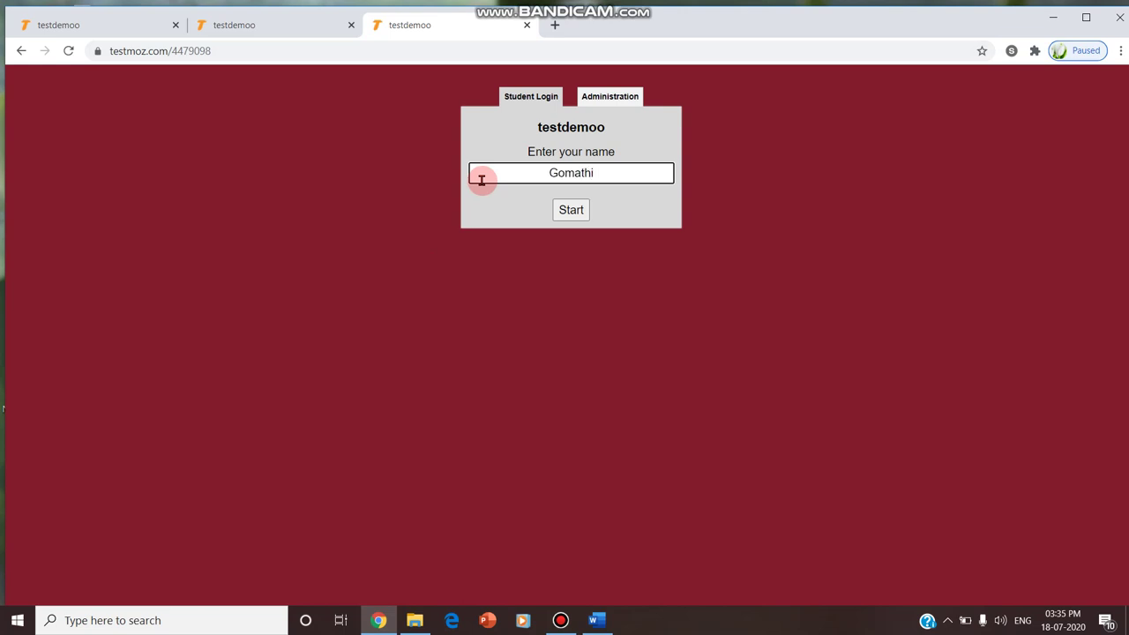
{"action": "left_click", "coordinate": [586, 217]}
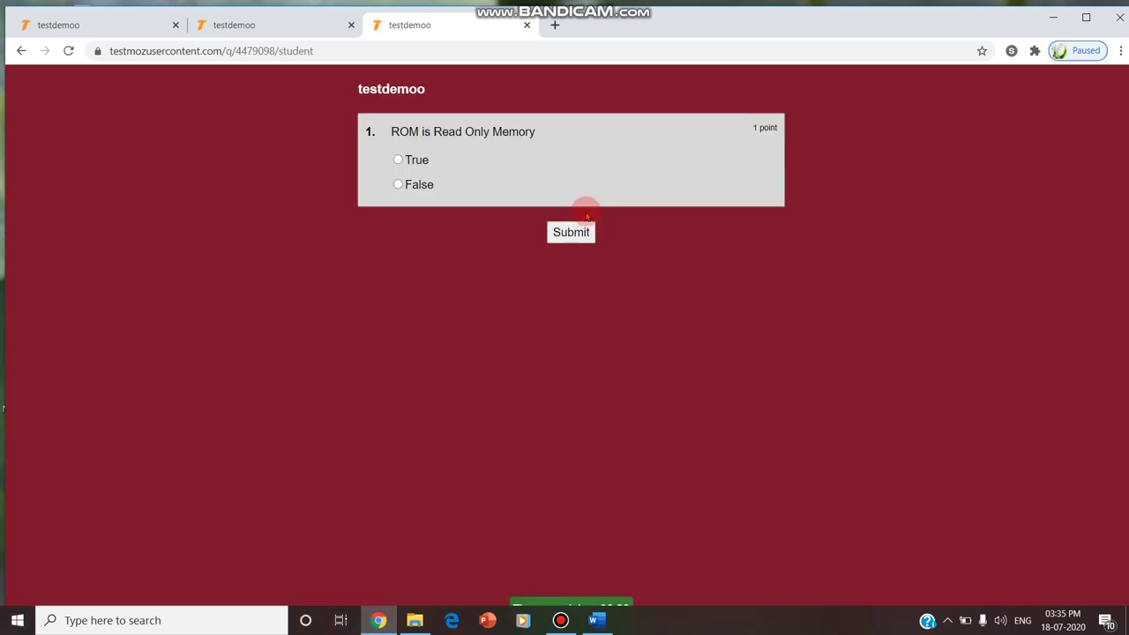
{"action": "left_click", "coordinate": [417, 183]}
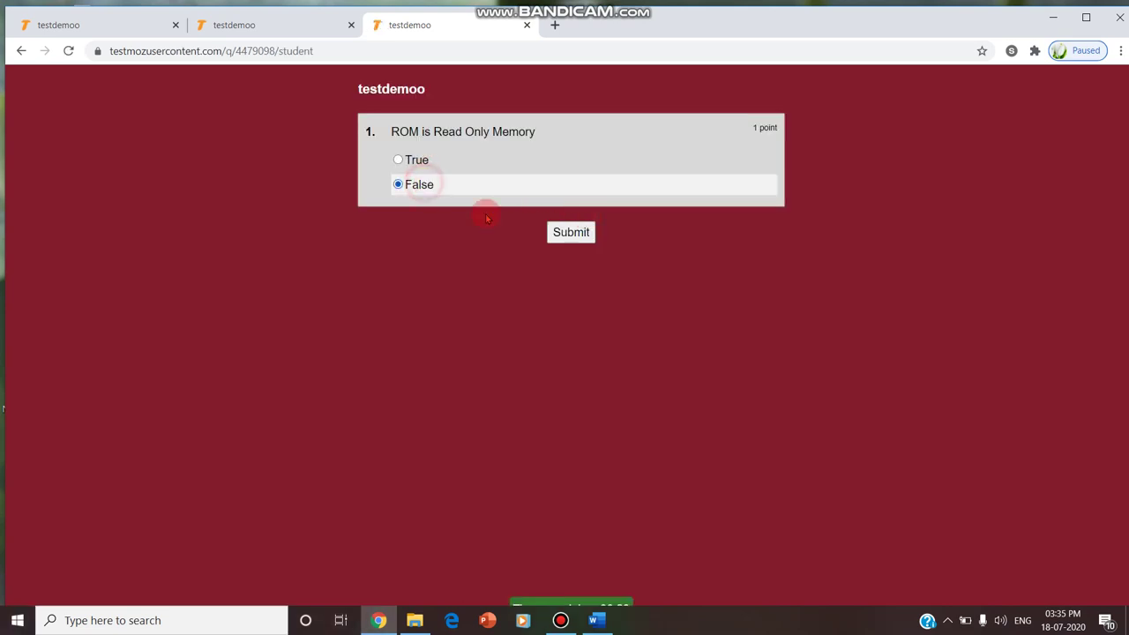
{"action": "left_click", "coordinate": [577, 237]}
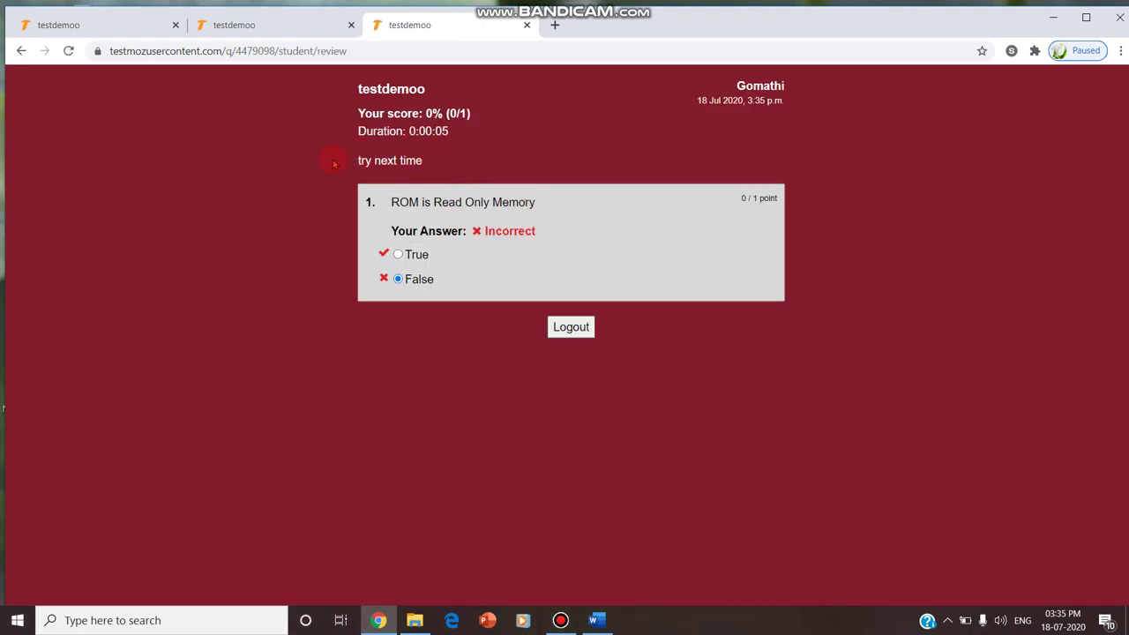
{"action": "left_click_drag", "start_coordinate": [343, 161], "coordinate": [467, 159]}
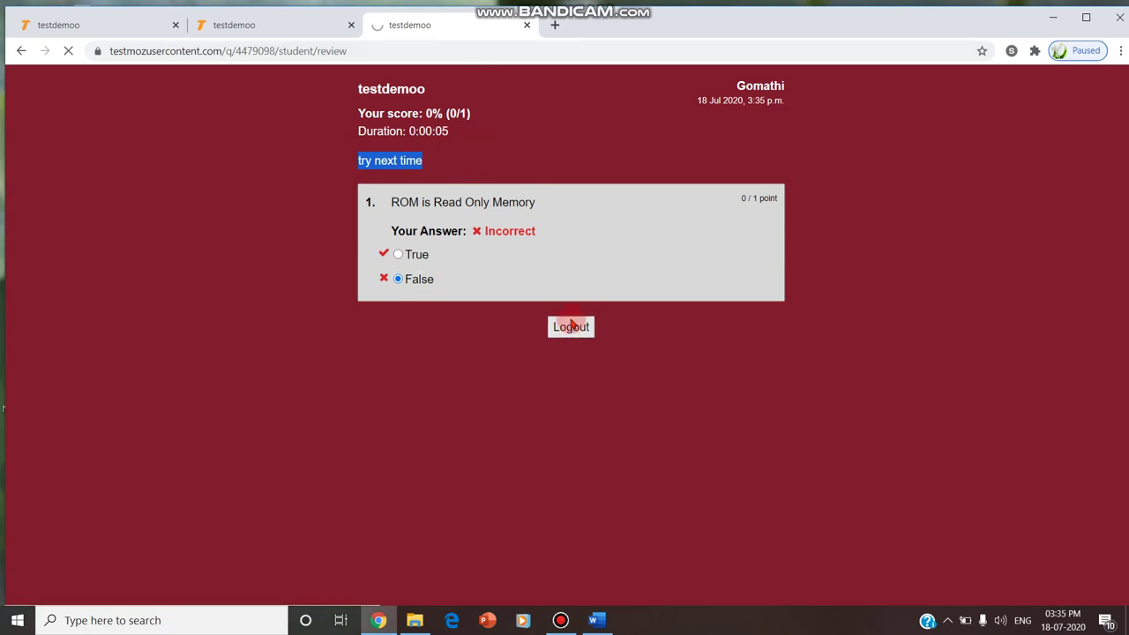
Load testmoz.com/4479098 in a new tab and start the test as the third student
{"action": "left_click", "coordinate": [553, 23]}
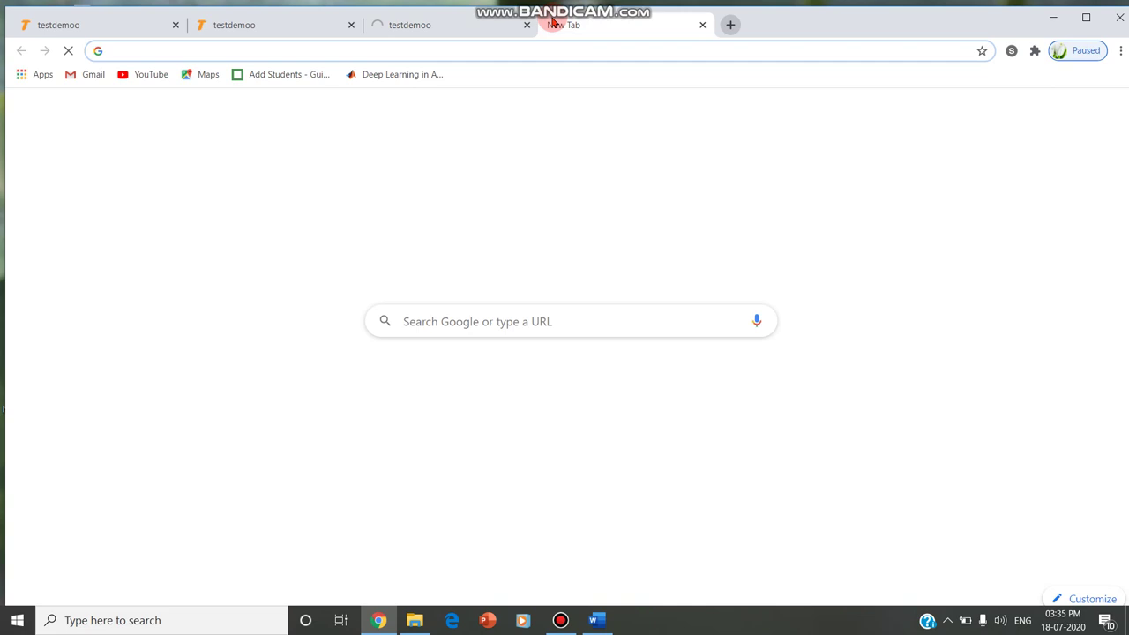
{"action": "key", "text": "ctrl+v"}
{"action": "left_click", "coordinate": [444, 77]}
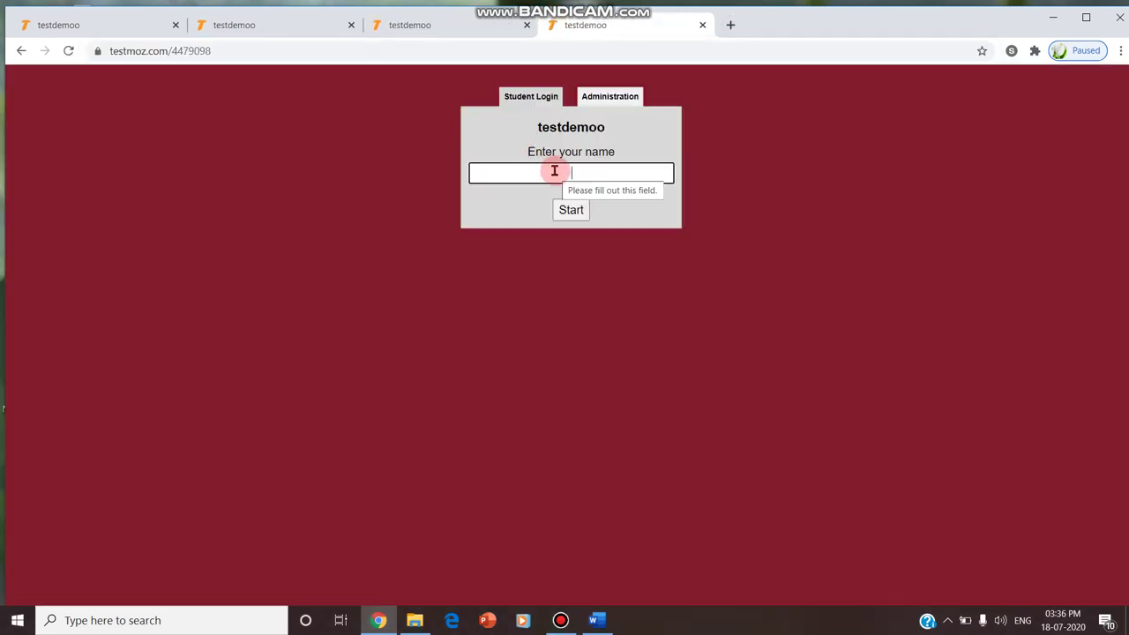
{"action": "left_click", "coordinate": [594, 165]}
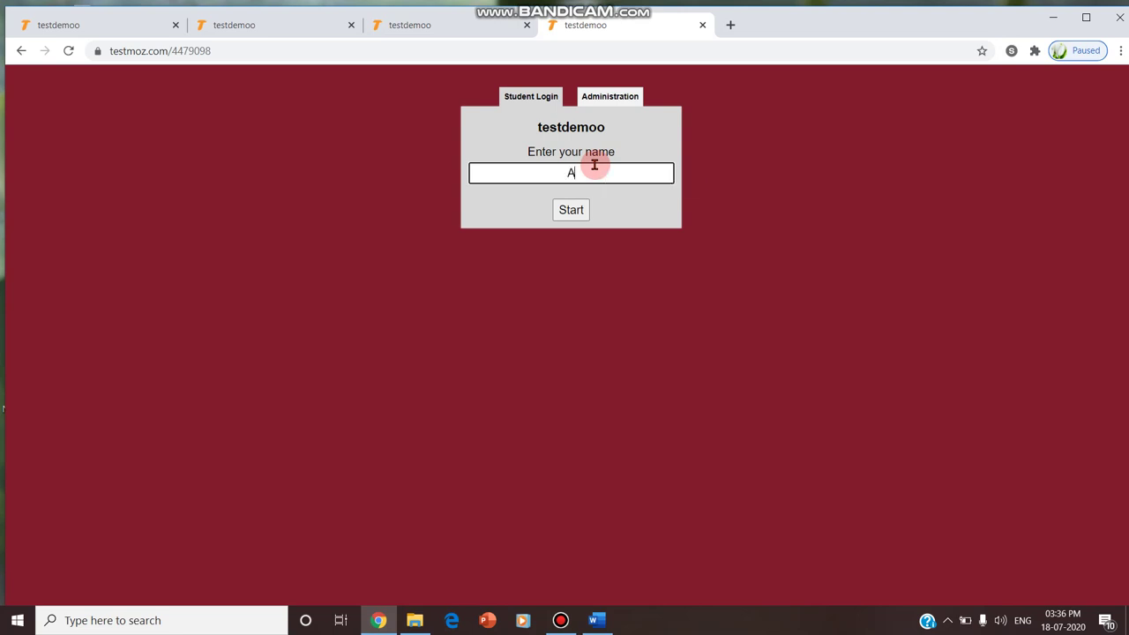
{"action": "left_click", "coordinate": [570, 210]}
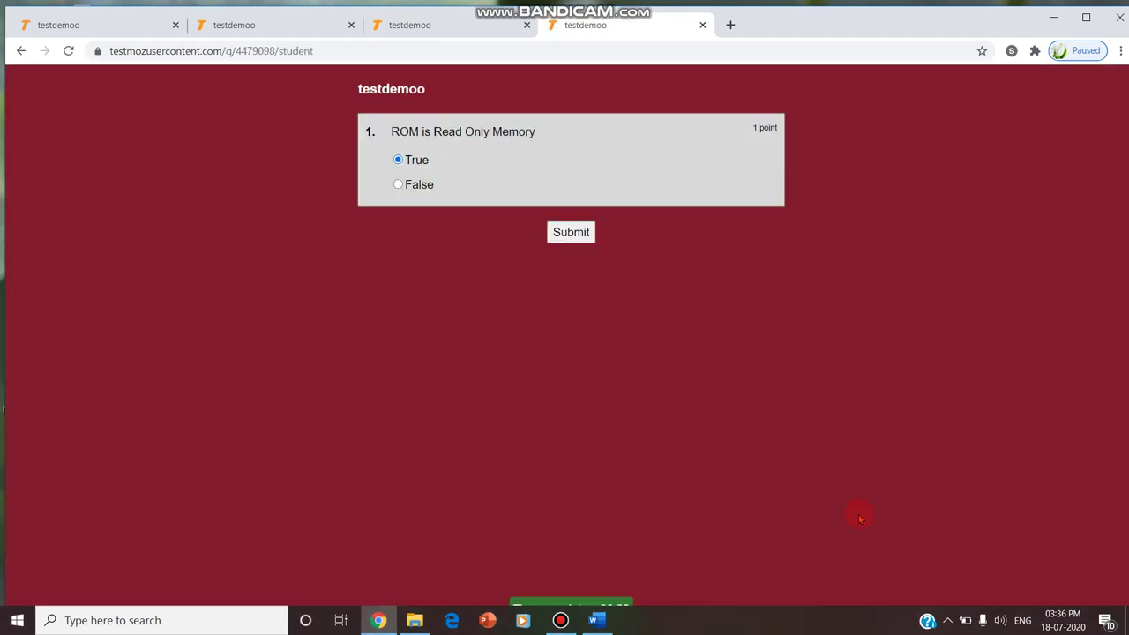
{"action": "mouse_move", "coordinate": [606, 604]}
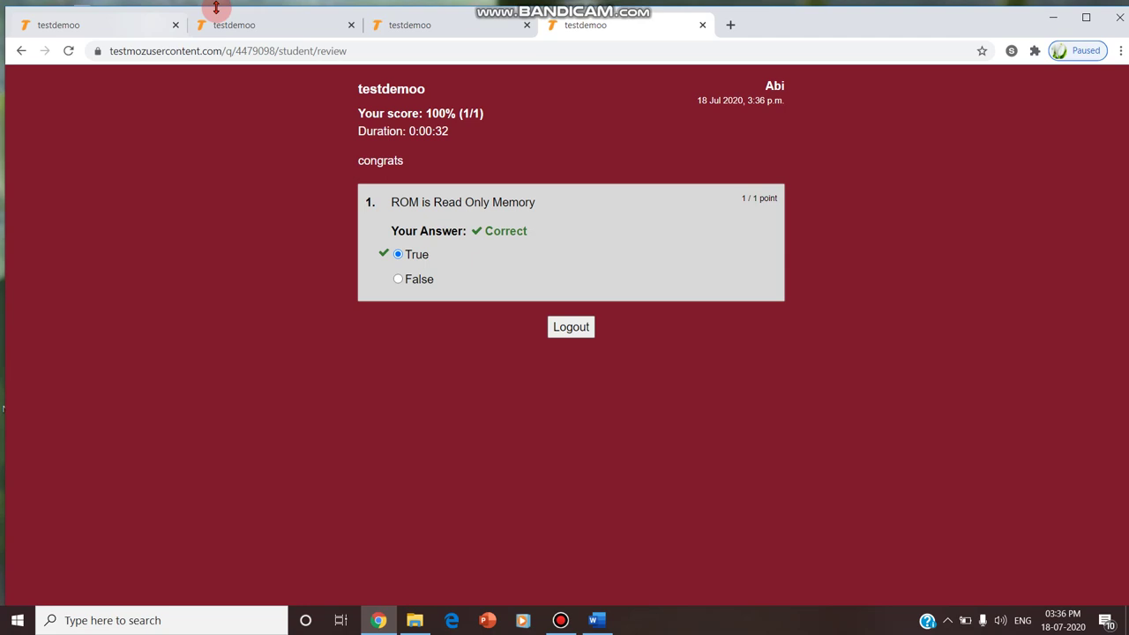
Close the student's tab, reload the testdemoo quiz in a new tab, and fill in the admin password at Administration
{"action": "left_click", "coordinate": [701, 26]}
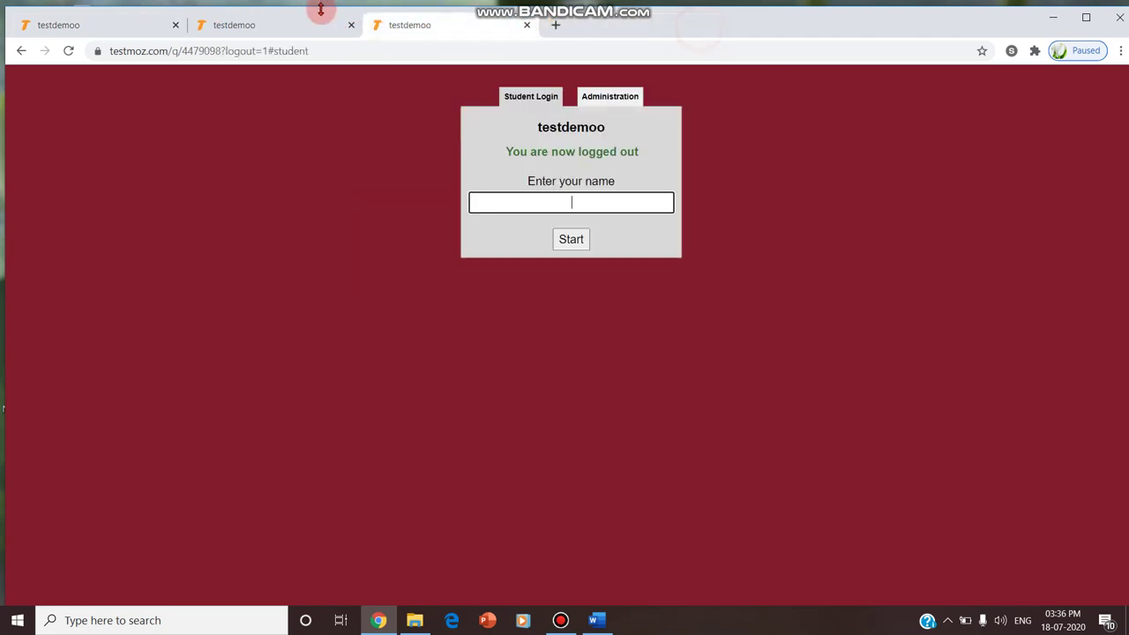
{"action": "left_click", "coordinate": [551, 25]}
{"action": "type", "text": "testmoz.com/4479098"}
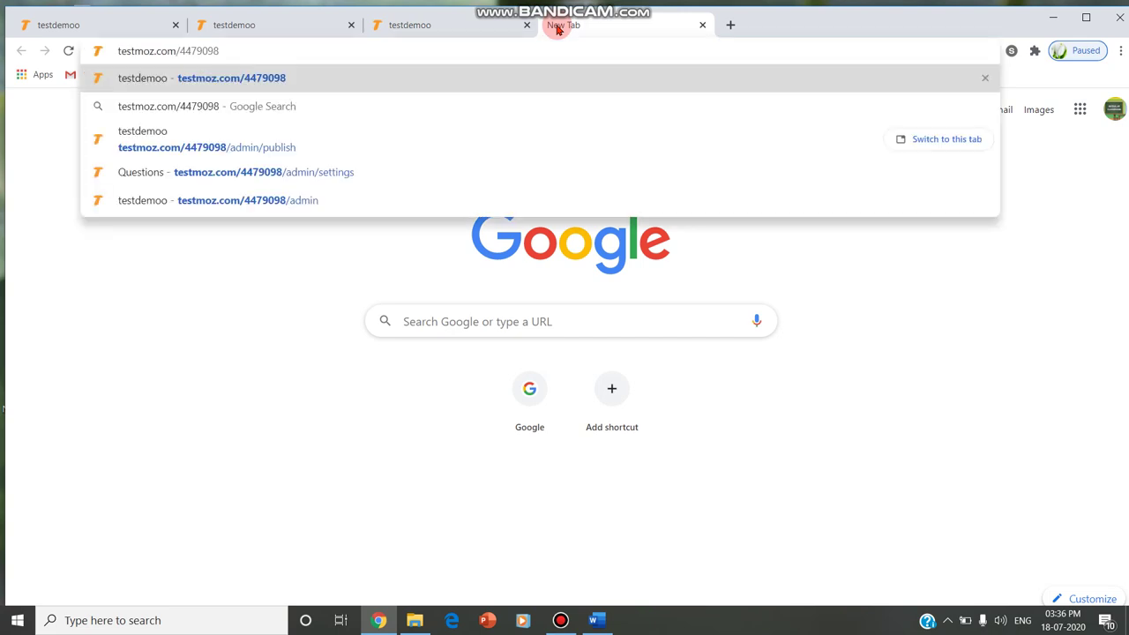
{"action": "key", "text": "Return"}
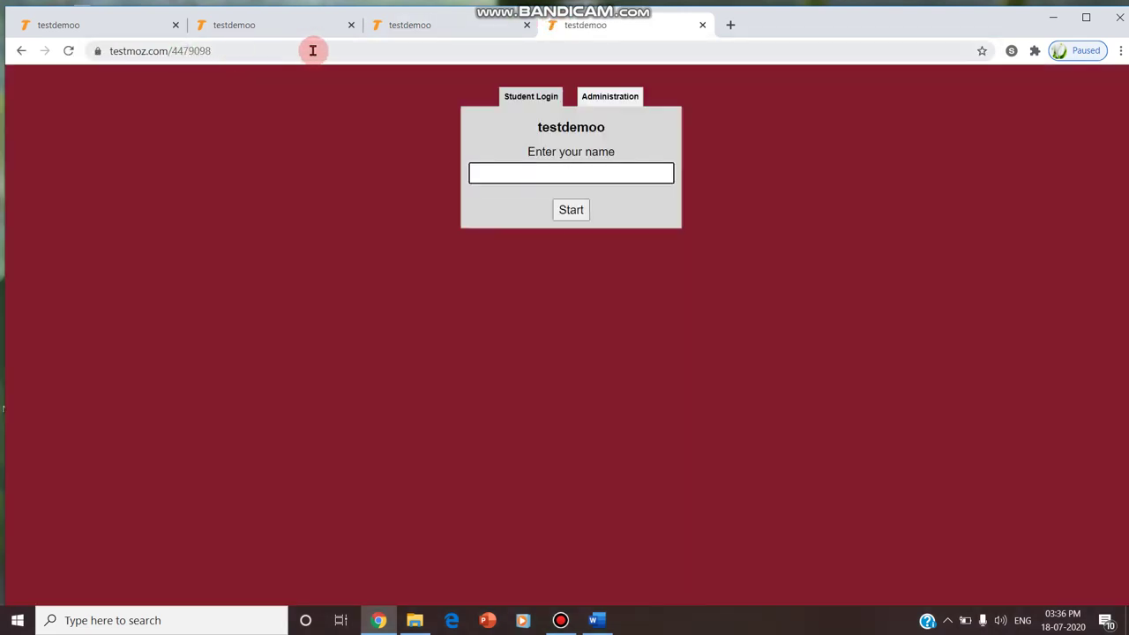
{"action": "left_click", "coordinate": [610, 97]}
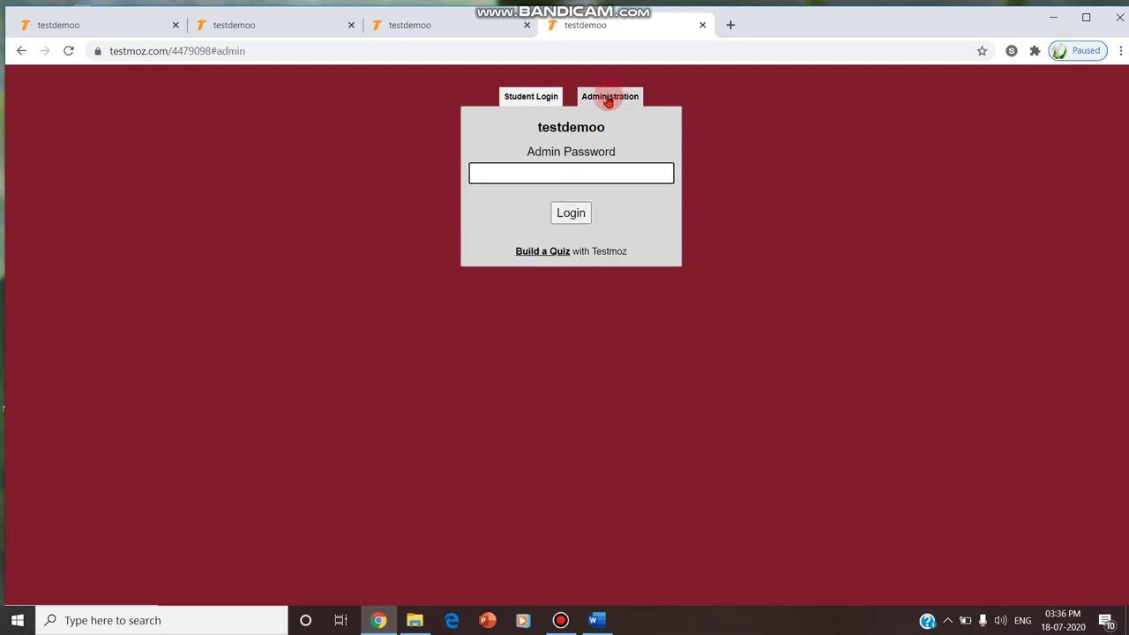
{"action": "left_click", "coordinate": [569, 171]}
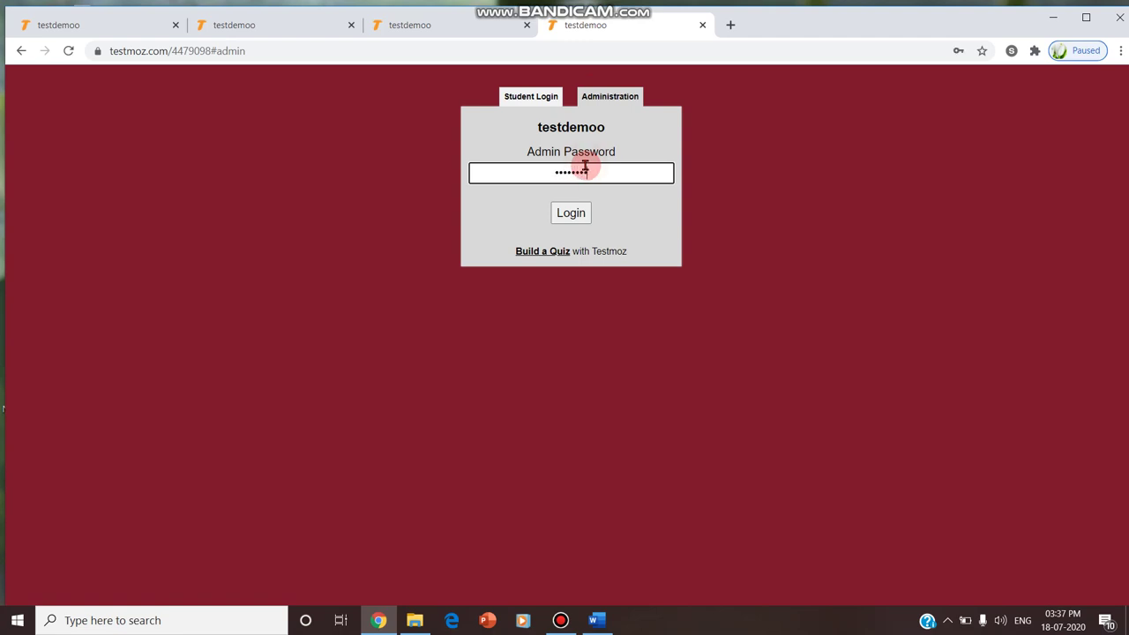
Log in as admin, export the three responses as a Response Grid CSV, and glance at Questions
{"action": "left_click", "coordinate": [575, 211]}
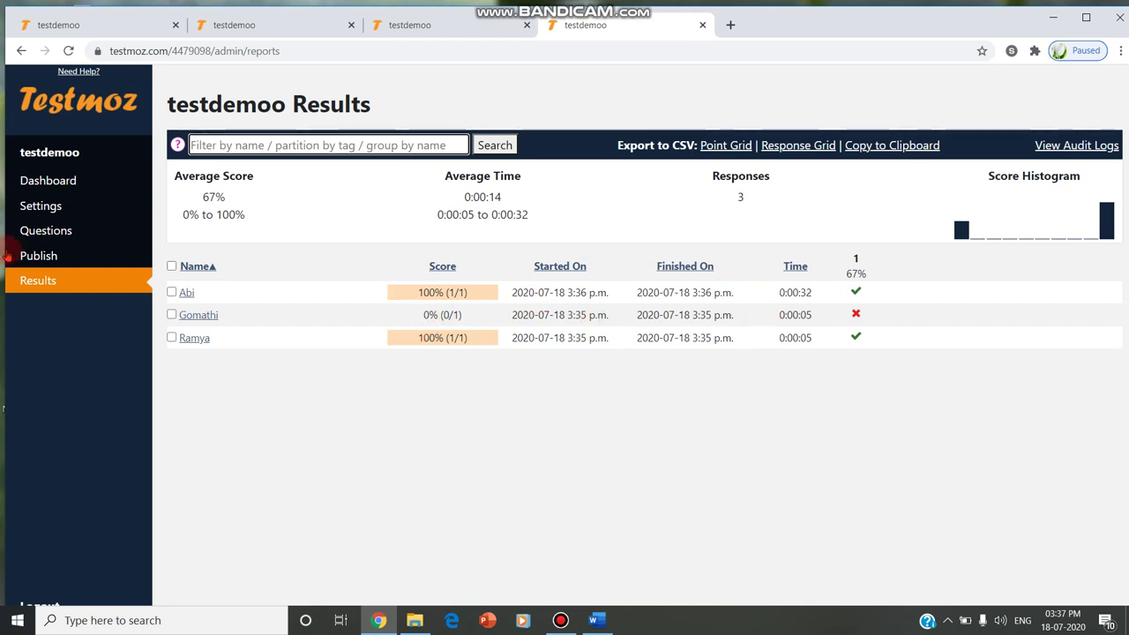
{"action": "left_click", "coordinate": [831, 148]}
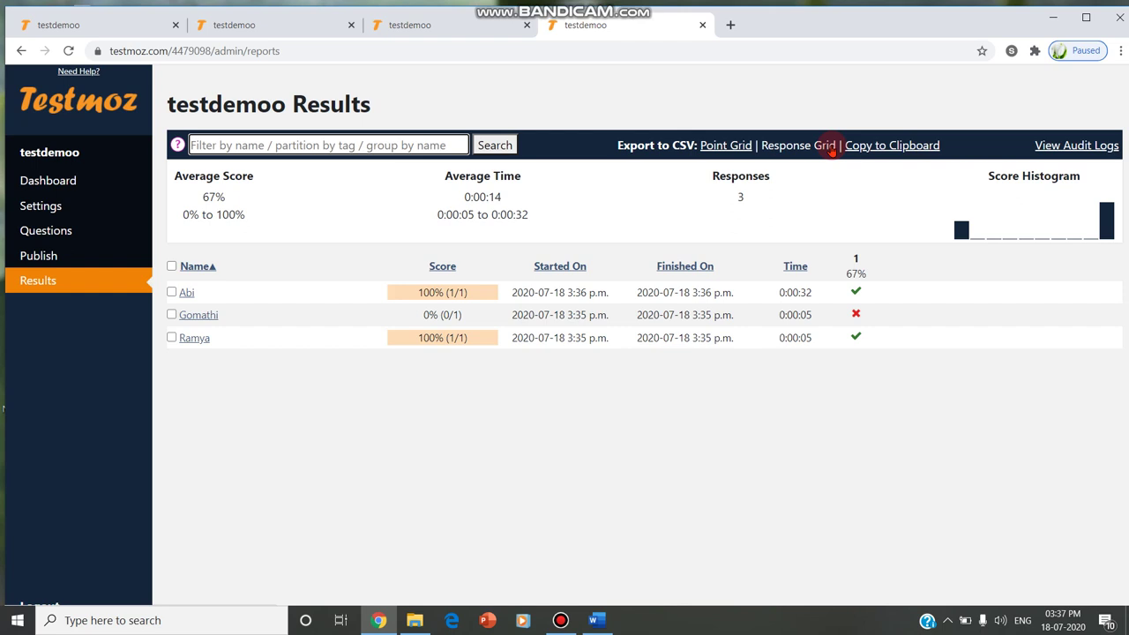
{"action": "left_click", "coordinate": [830, 150]}
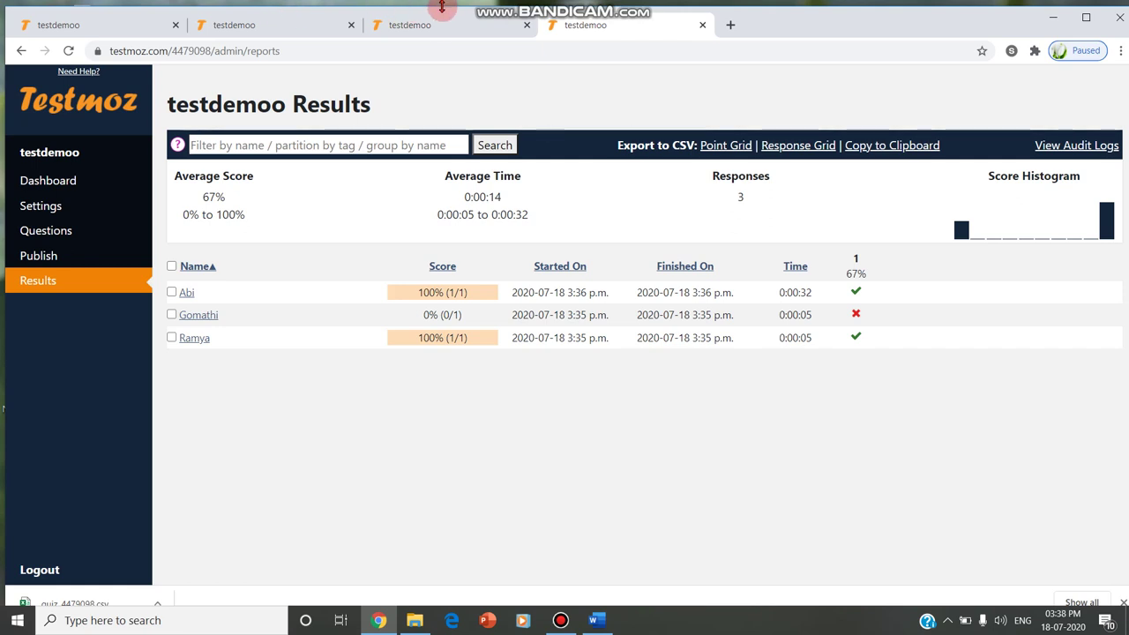
{"action": "left_click", "coordinate": [103, 233]}
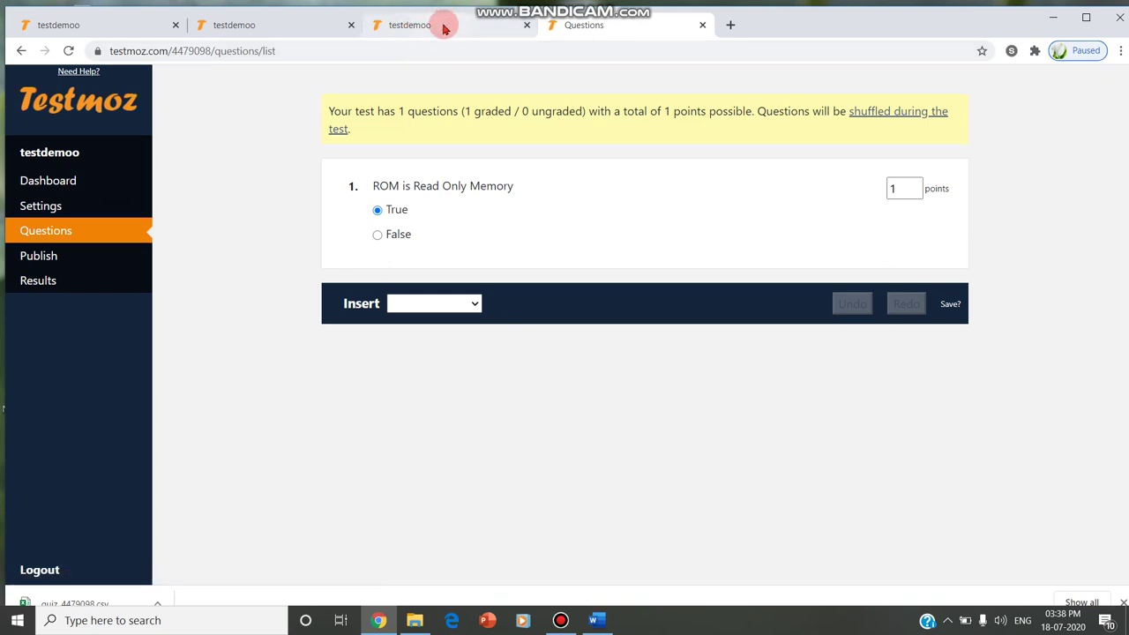
{"action": "left_click", "coordinate": [83, 276]}
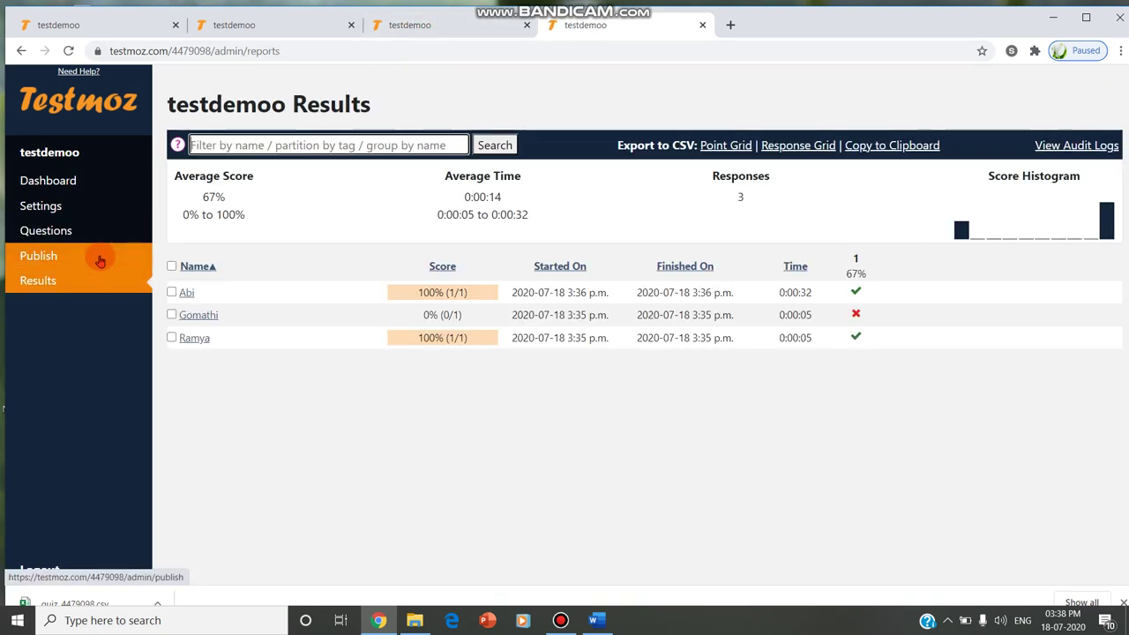
{"action": "left_click", "coordinate": [126, 600]}
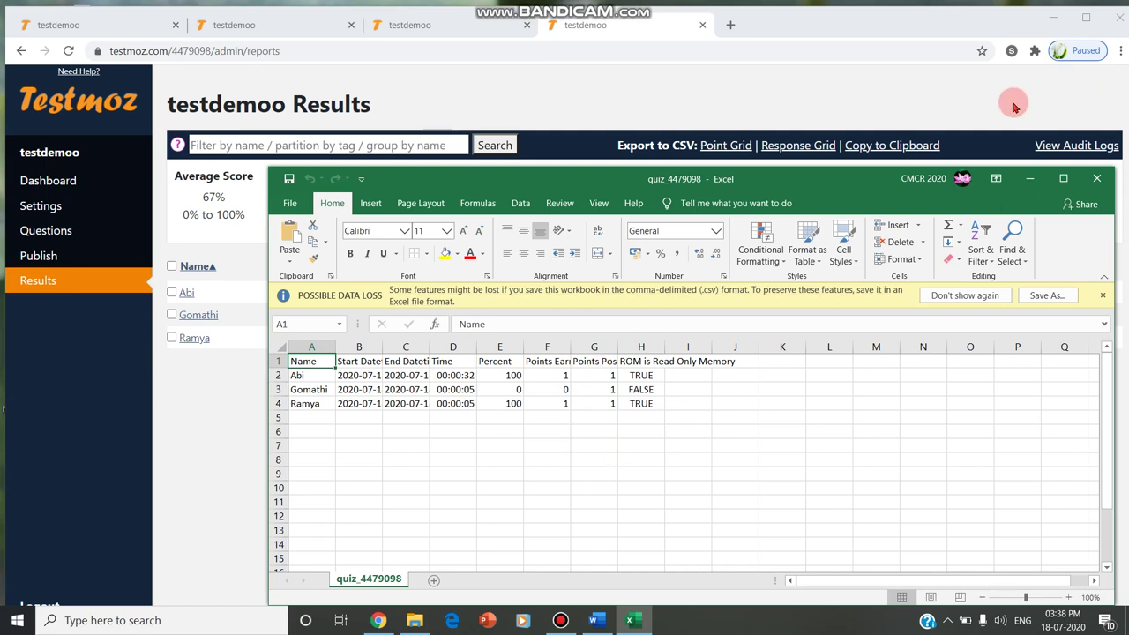
{"action": "left_click", "coordinate": [1099, 183]}
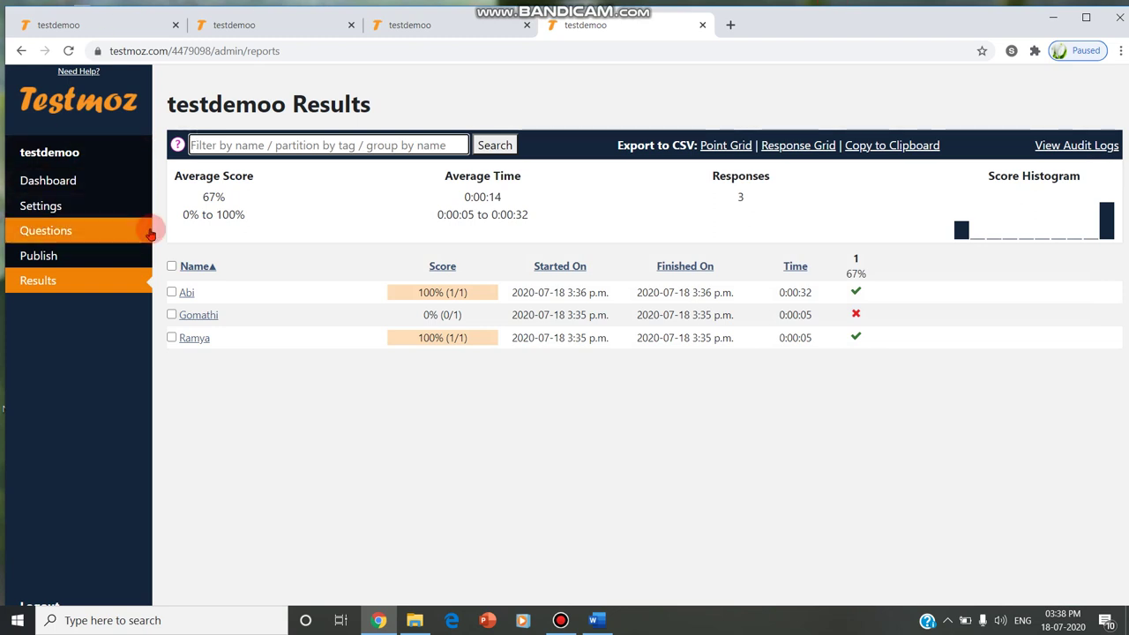